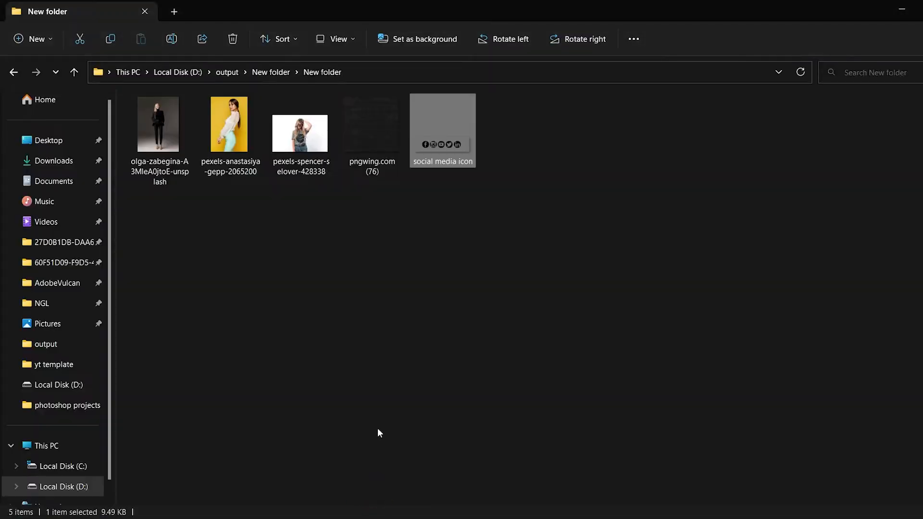
# Step: Place the landscape photo of the woman in the grey T-shirt from the folder into the blank 1080 x 1920 px document
pyautogui.click(300, 153)
pyautogui.hotkey('alt', 'Tab')
pyautogui.moveTo(300, 140); pyautogui.dragTo(508, 323)
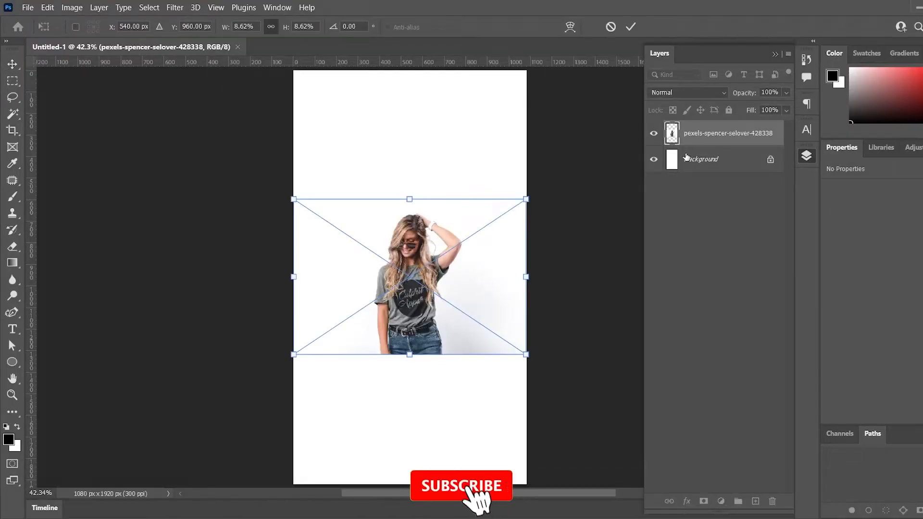
pyautogui.click(630, 27)
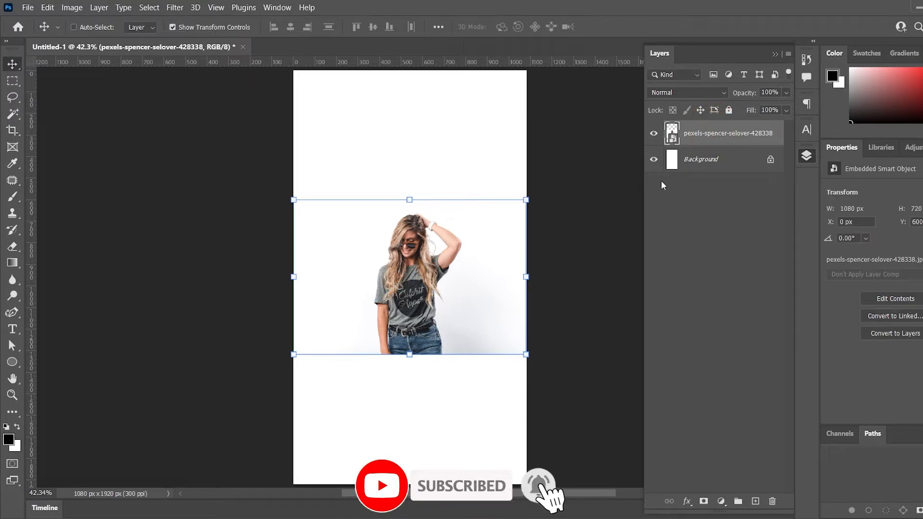
# Step: Scale the placed photo up to about 16.84% and position the woman in the middle of the canvas
pyautogui.hotkey('ctrl', 't')
pyautogui.moveTo(526, 276); pyautogui.dragTo(591, 275)
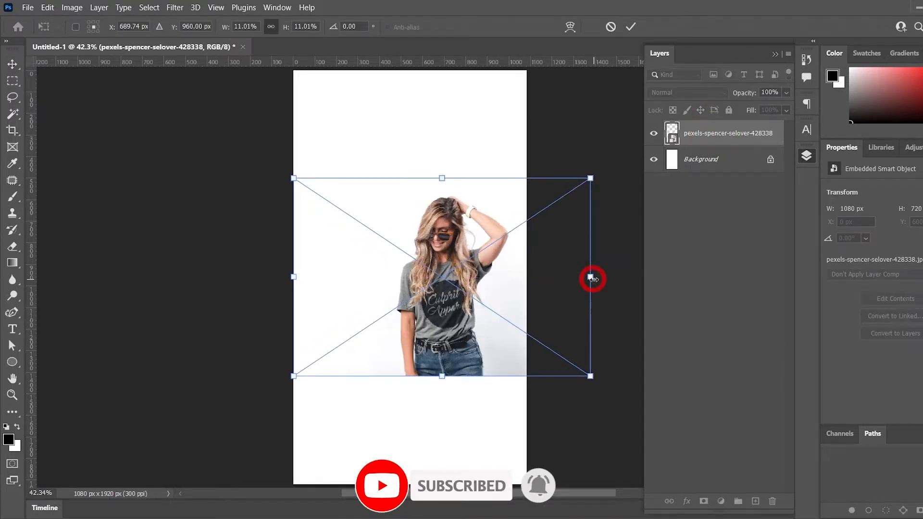
pyautogui.moveTo(487, 269); pyautogui.dragTo(424, 262)
pyautogui.moveTo(523, 266); pyautogui.dragTo(609, 260)
pyautogui.moveTo(375, 269); pyautogui.dragTo(409, 270)
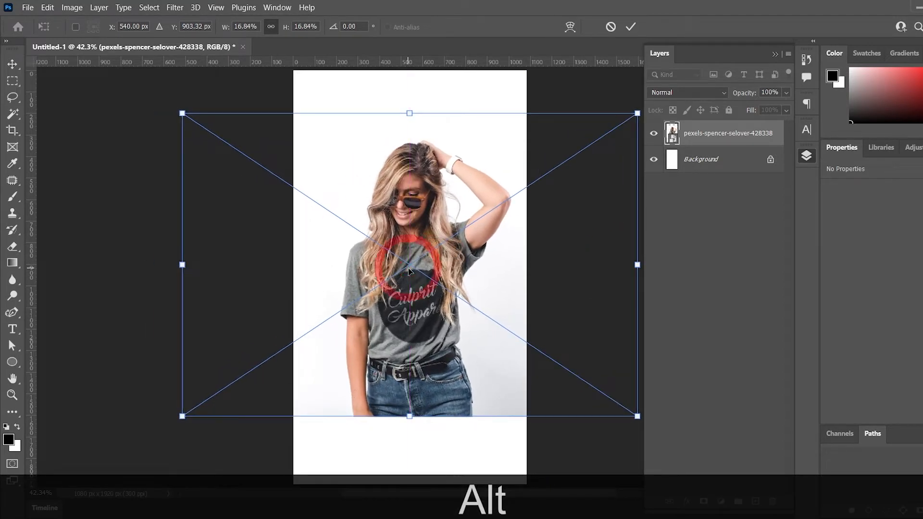
pyautogui.click(631, 27)
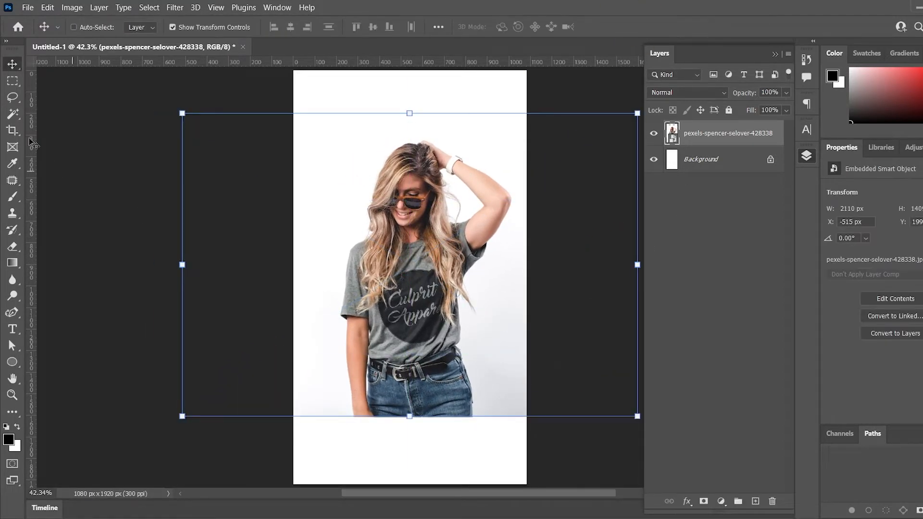
# Step: Select the woman with the Object Selection Tool and copy her onto a new layer
pyautogui.click(19, 113)
pyautogui.rightClick(20, 117)
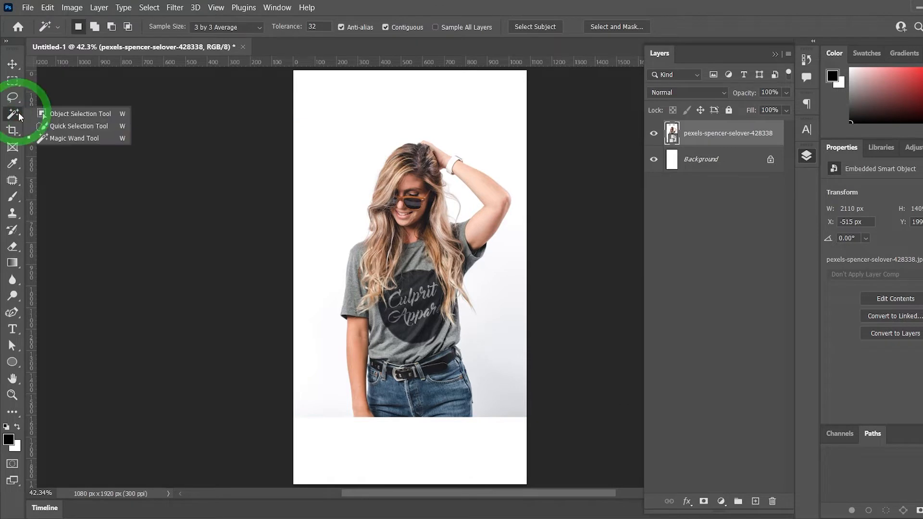
pyautogui.click(44, 115)
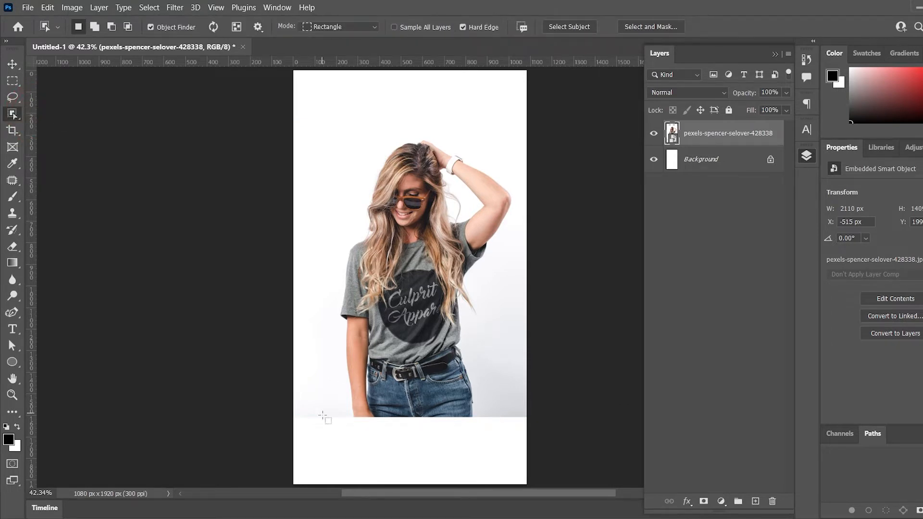
pyautogui.moveTo(323, 417); pyautogui.dragTo(523, 136)
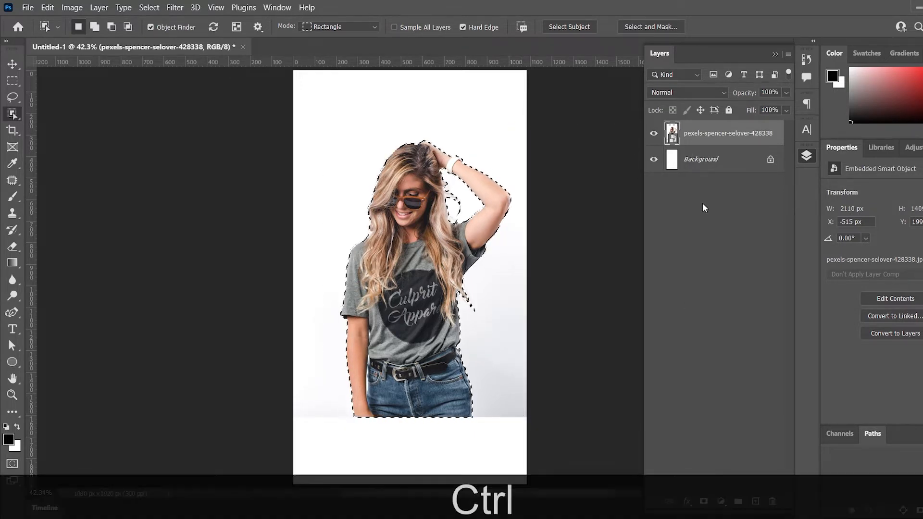
pyautogui.hotkey('ctrl', 'j')
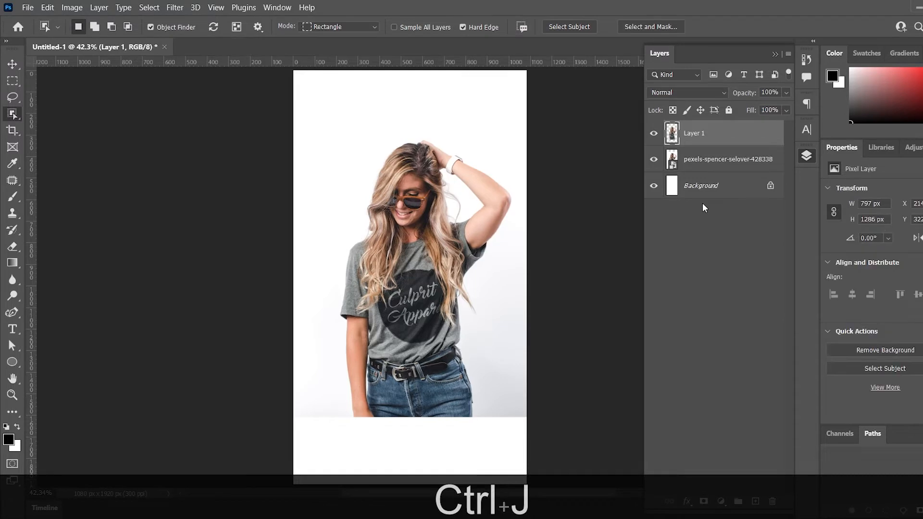
# Step: Group the woman's cut-out layer with the original photo layer and name the group "image"
pyautogui.keyDown('ctrl'); pyautogui.click(709, 164); pyautogui.keyUp('ctrl')
pyautogui.hotkey('ctrl', 'g')
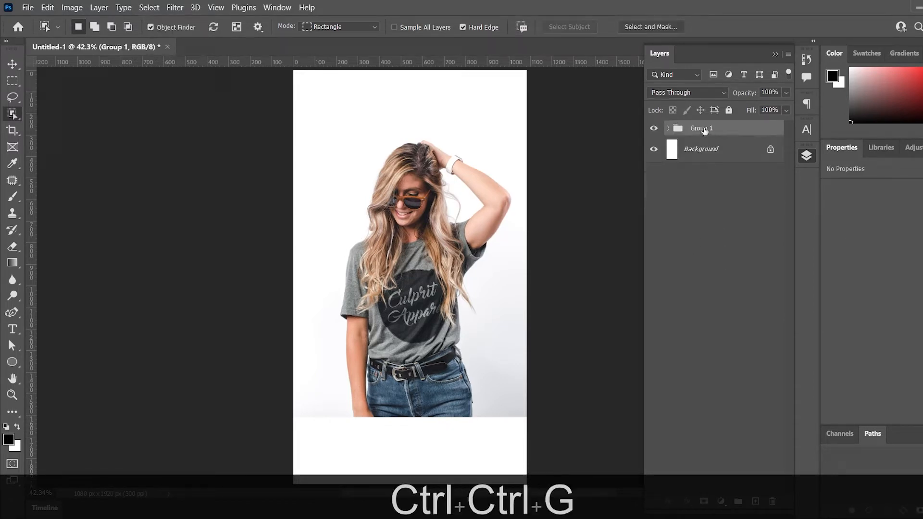
pyautogui.write('image')
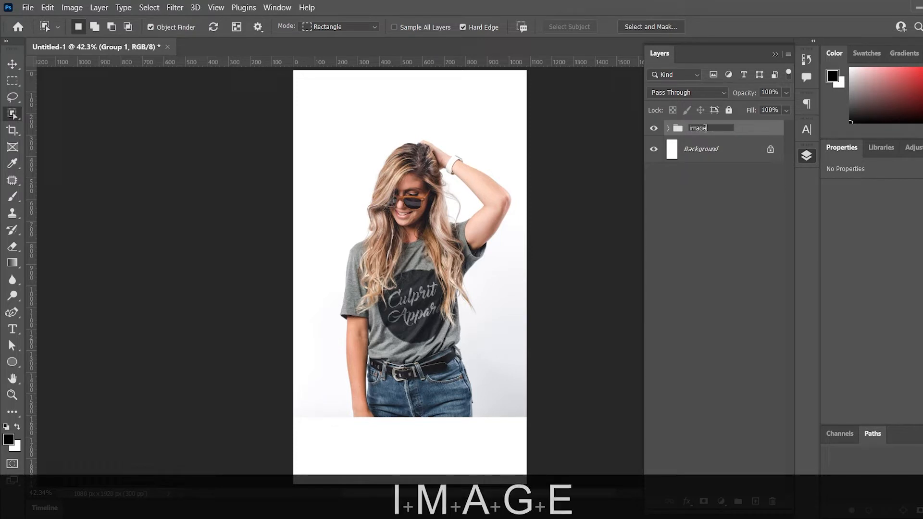
pyautogui.press('Return')
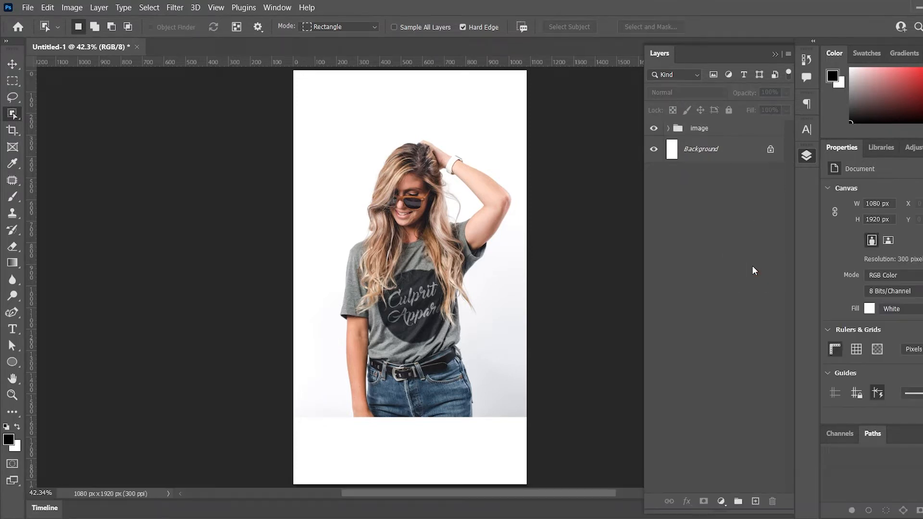
# Step: Scale the image group to about 132.63% and move it so the photo's lower edge meets the canvas bottom
pyautogui.click(704, 131)
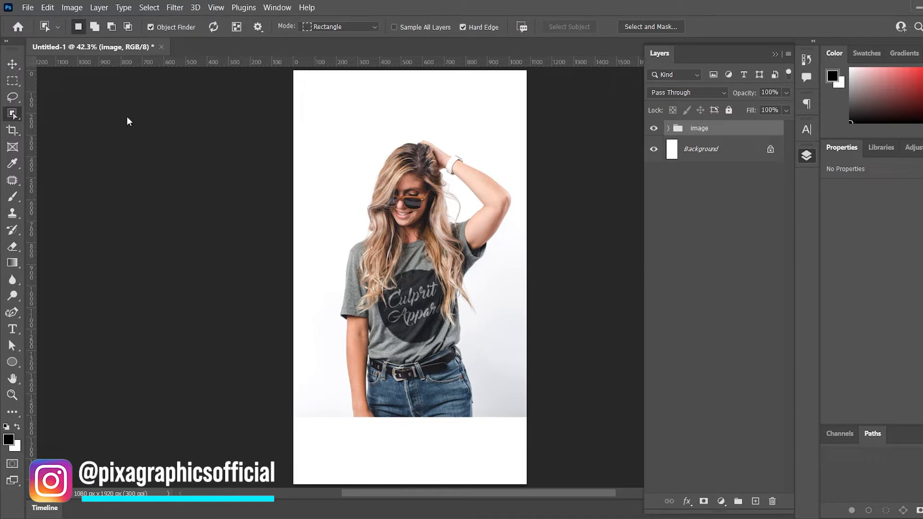
pyautogui.press('v')
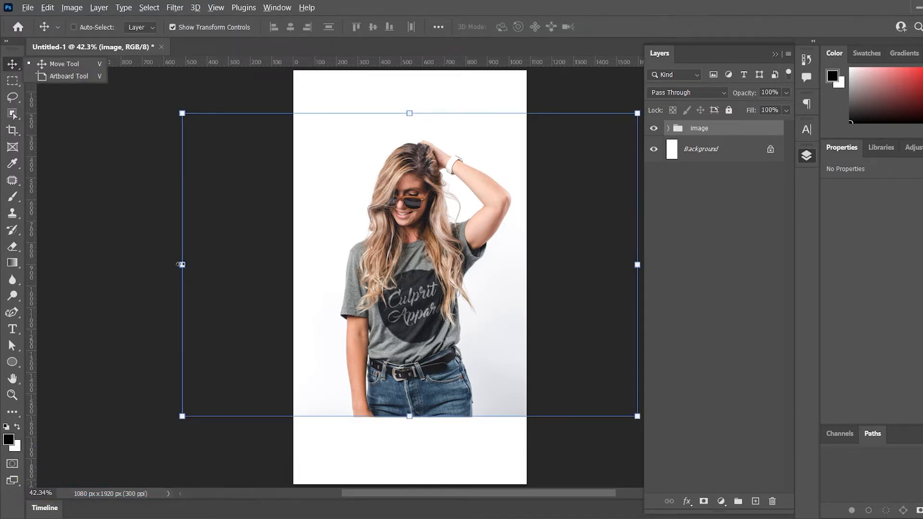
pyautogui.moveTo(181, 265); pyautogui.dragTo(130, 264)
pyautogui.moveTo(414, 287); pyautogui.dragTo(401, 320)
pyautogui.moveTo(117, 297); pyautogui.dragTo(93, 297)
pyautogui.moveTo(371, 309)
pyautogui.mouseDown()
pyautogui.moveTo(386, 303)
pyautogui.moveTo(372, 300)
pyautogui.mouseUp()
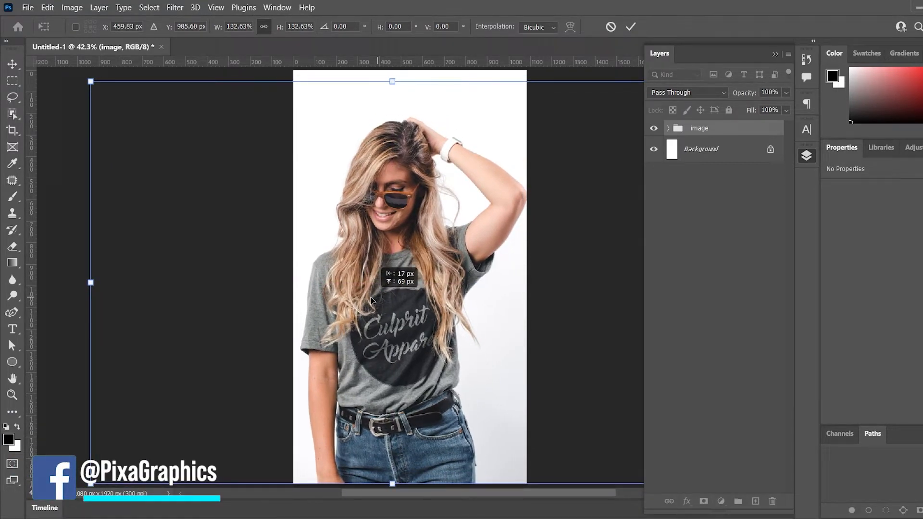
pyautogui.click(631, 26)
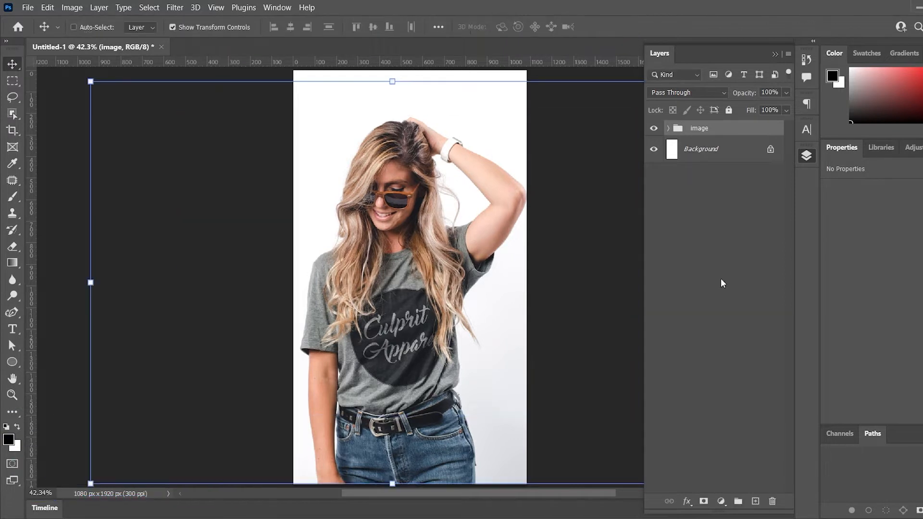
pyautogui.click(718, 299)
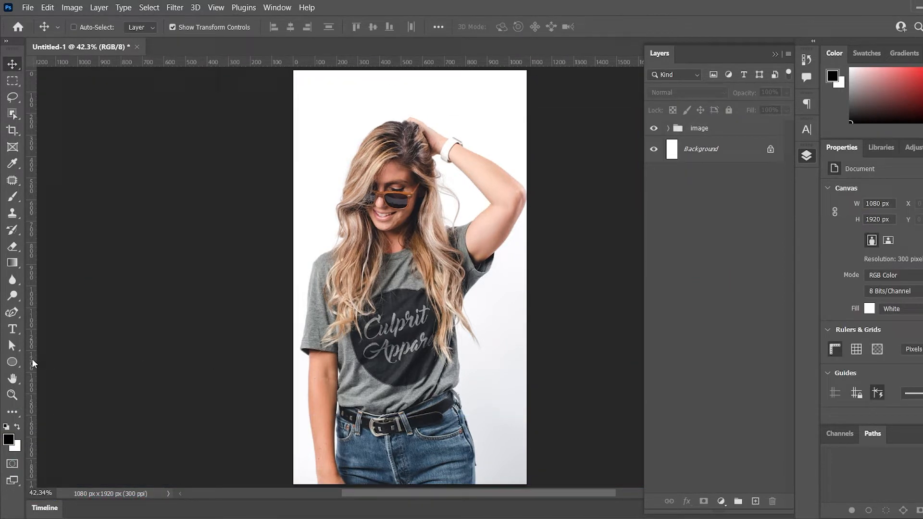
# Step: Draw a black circle about 808 px in diameter over the woman's torso with the Ellipse Tool
pyautogui.click(11, 362)
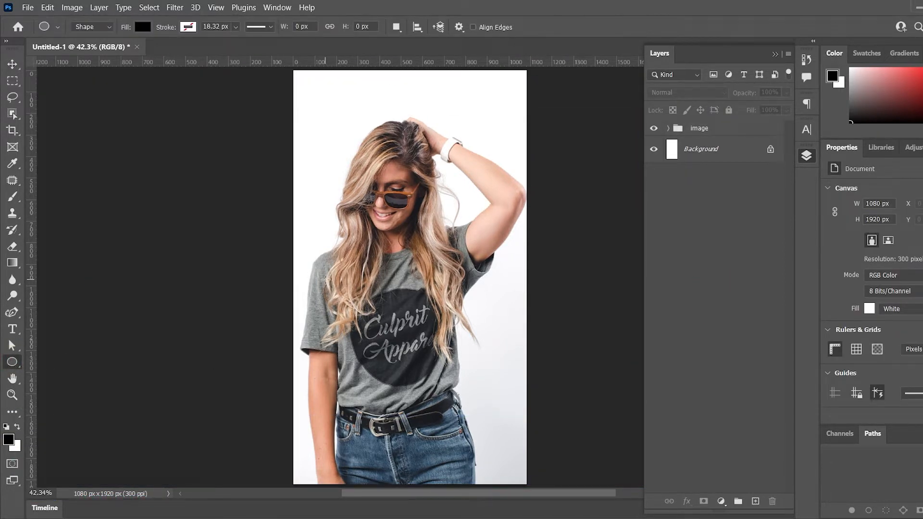
pyautogui.moveTo(325, 280)
pyautogui.mouseDown()
pyautogui.moveTo(404, 355)
pyautogui.moveTo(624, 453)
pyautogui.mouseUp()
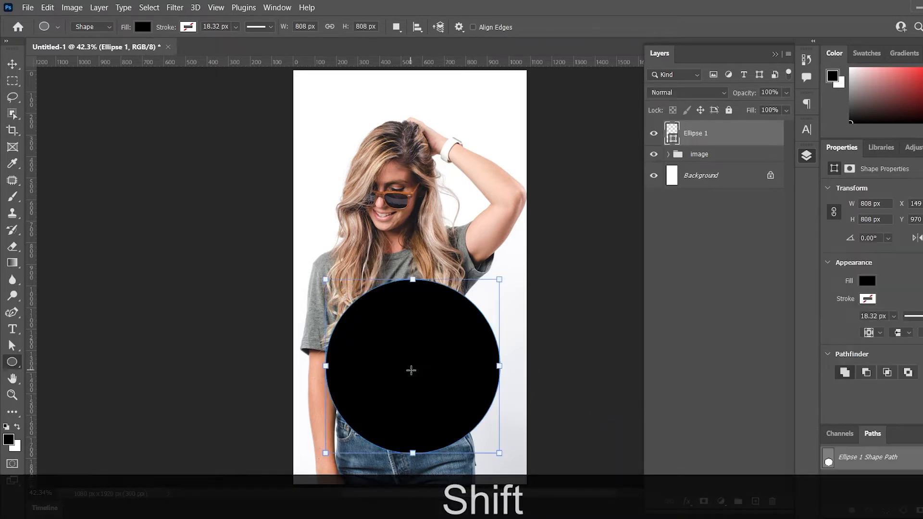
pyautogui.scroll(-3, 411, 370)
pyautogui.press('Escape')
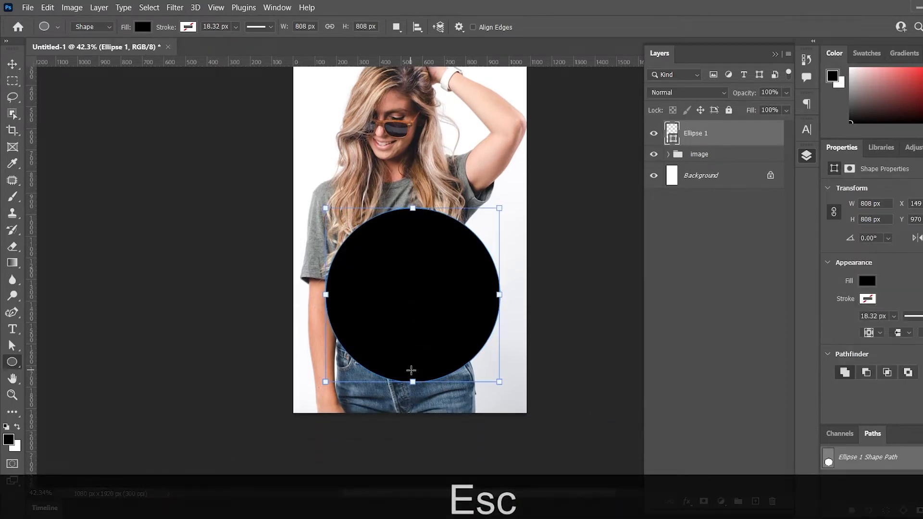
# Step: Enlarge the circle to about 1085 px so it spans the canvas width and rests on its lower edge
pyautogui.press('v')
pyautogui.moveTo(499, 295); pyautogui.dragTo(524, 294)
pyautogui.moveTo(325, 295); pyautogui.dragTo(292, 296)
pyautogui.moveTo(418, 325); pyautogui.dragTo(417, 329)
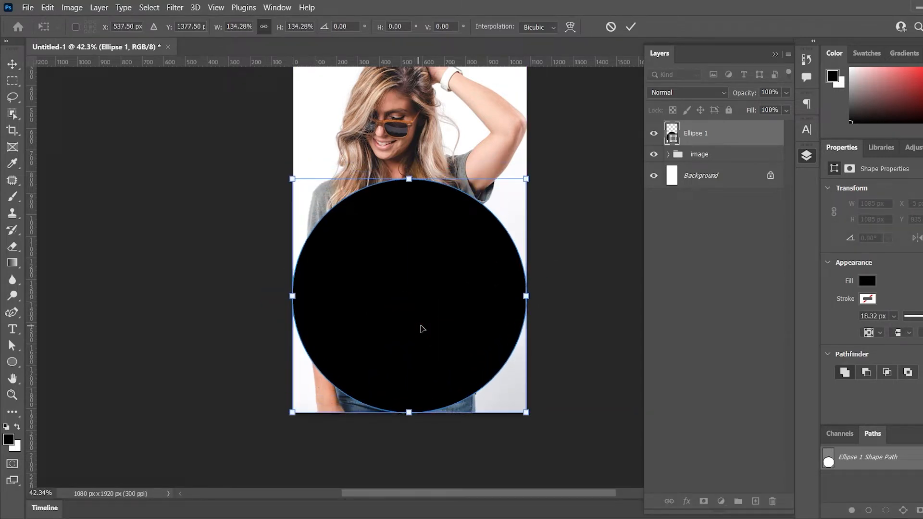
pyautogui.press('Return')
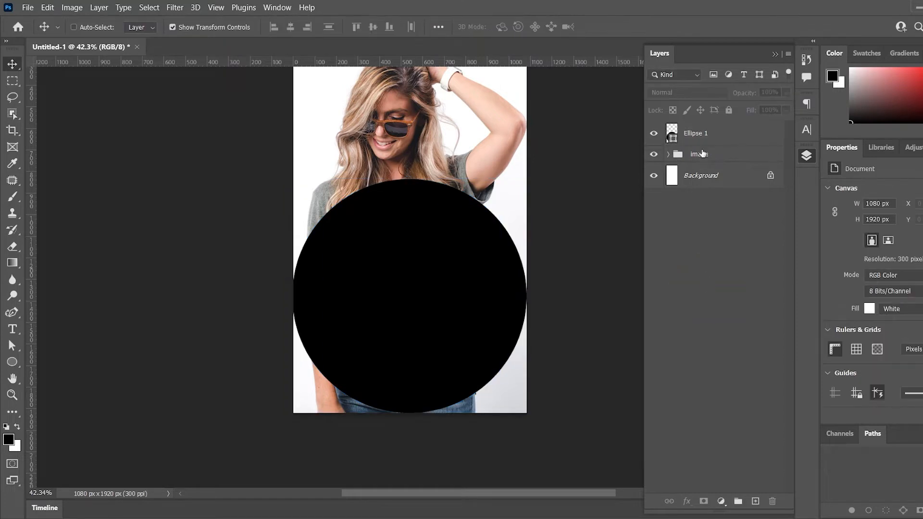
# Step: Change the circle's fill color to white
pyautogui.doubleClick(673, 139)
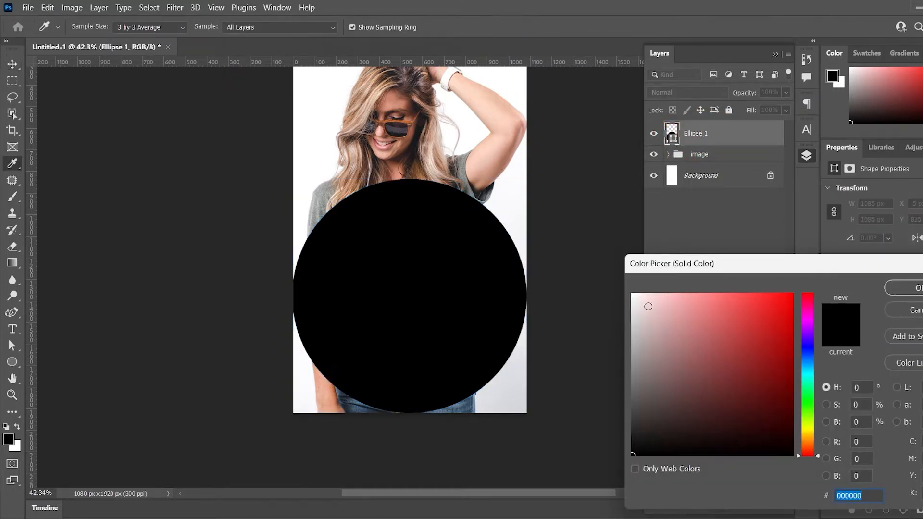
pyautogui.click(633, 294)
pyautogui.click(892, 288)
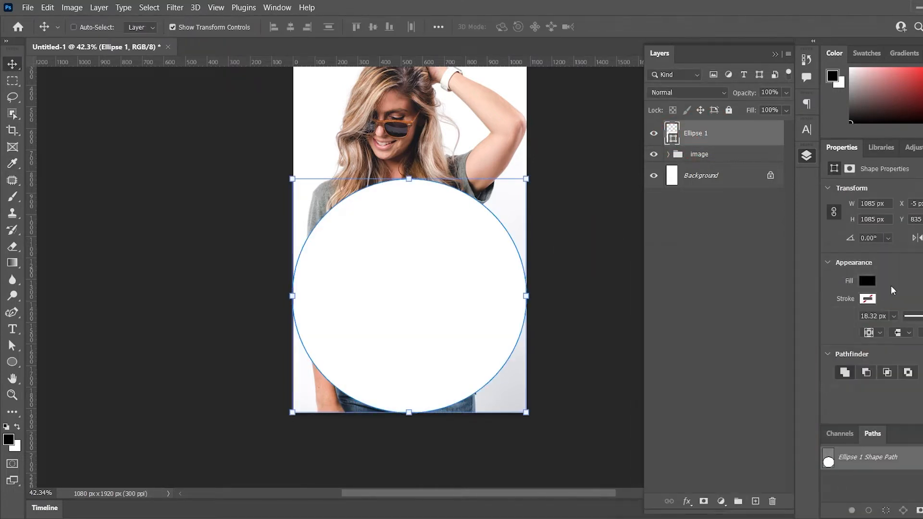
pyautogui.click(734, 243)
# Step: Add the text "SALE" above the circle layer in black Playfair Display Black at 50 pt
pyautogui.click(689, 136)
pyautogui.press('t')
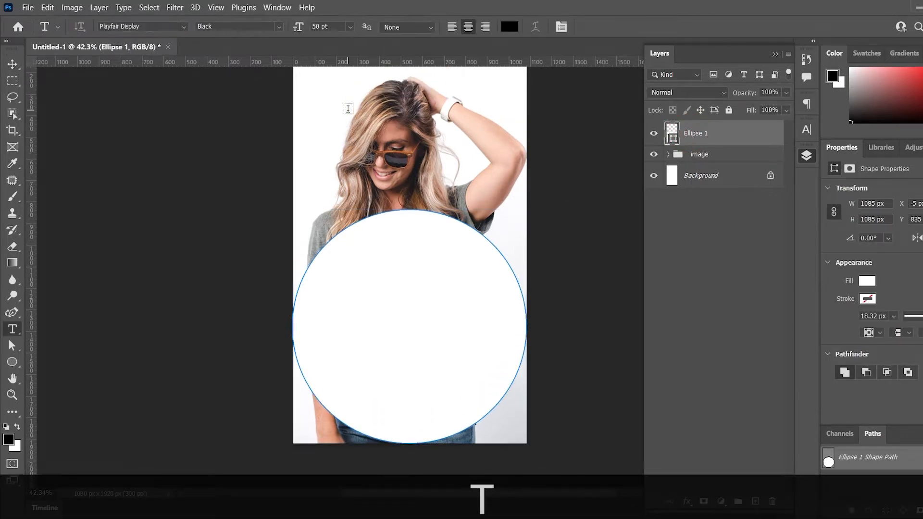
pyautogui.click(340, 146)
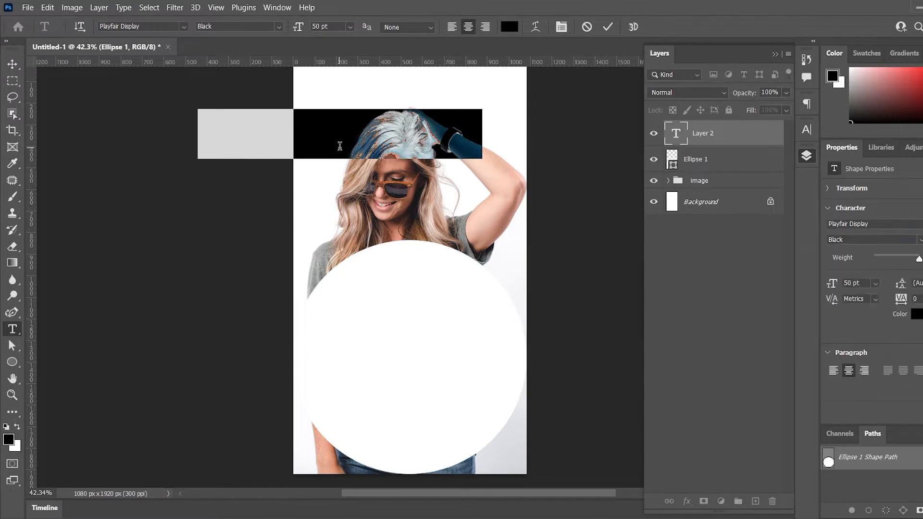
pyautogui.press('capslock')
pyautogui.write('SALE')
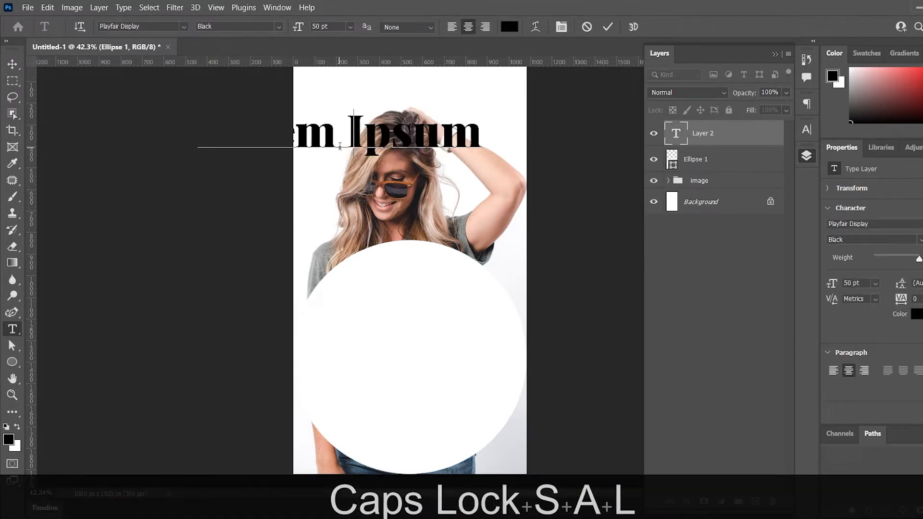
pyautogui.click(606, 26)
# Step: Enlarge the SALE text to about 76.7 pt and center it horizontally and vertically within the white circle
pyautogui.click(12, 66)
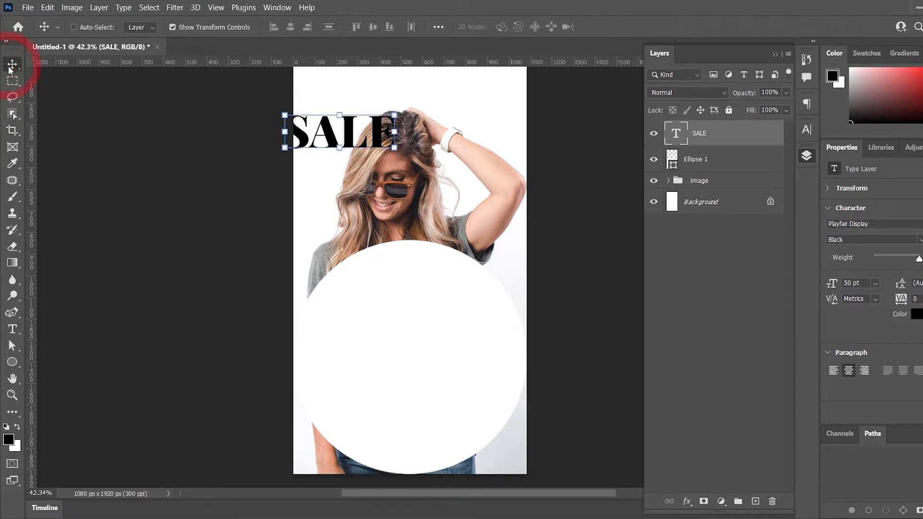
pyautogui.moveTo(364, 142); pyautogui.dragTo(501, 351)
pyautogui.keyDown('ctrl'); pyautogui.click(692, 159); pyautogui.keyUp('ctrl')
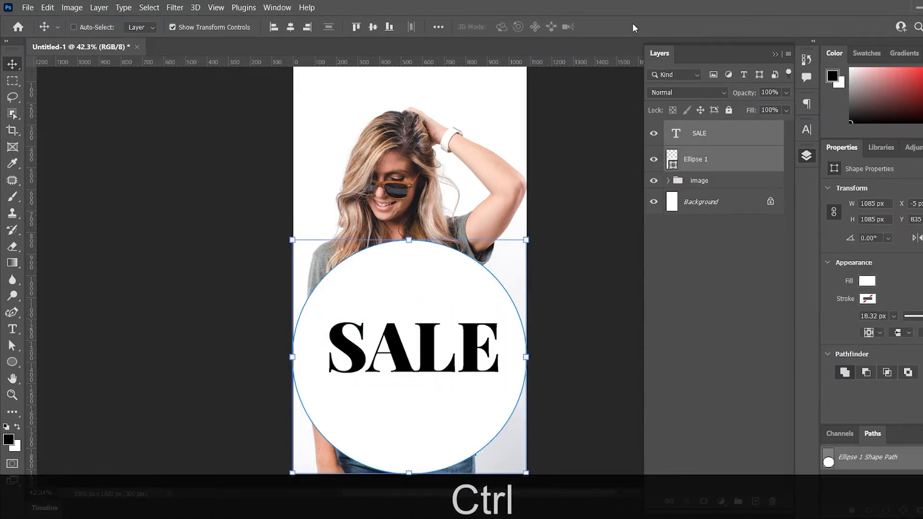
pyautogui.click(291, 27)
pyautogui.click(374, 27)
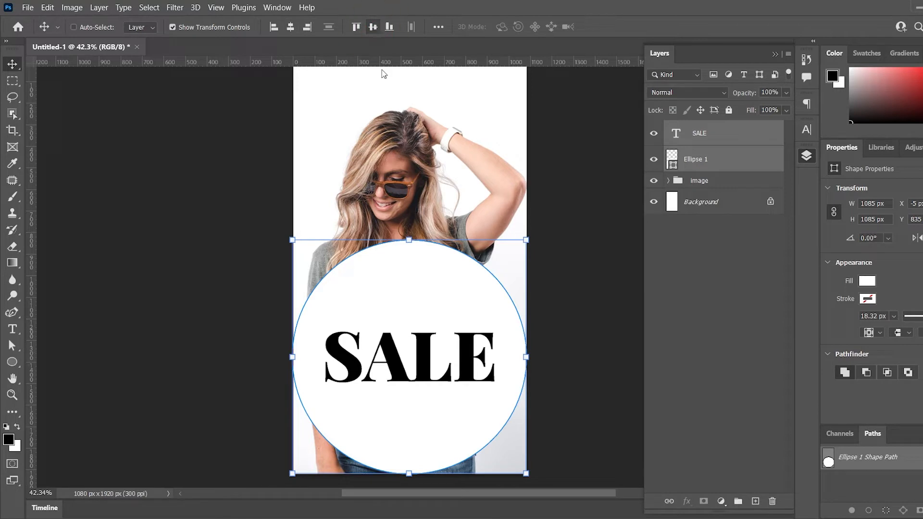
pyautogui.click(719, 264)
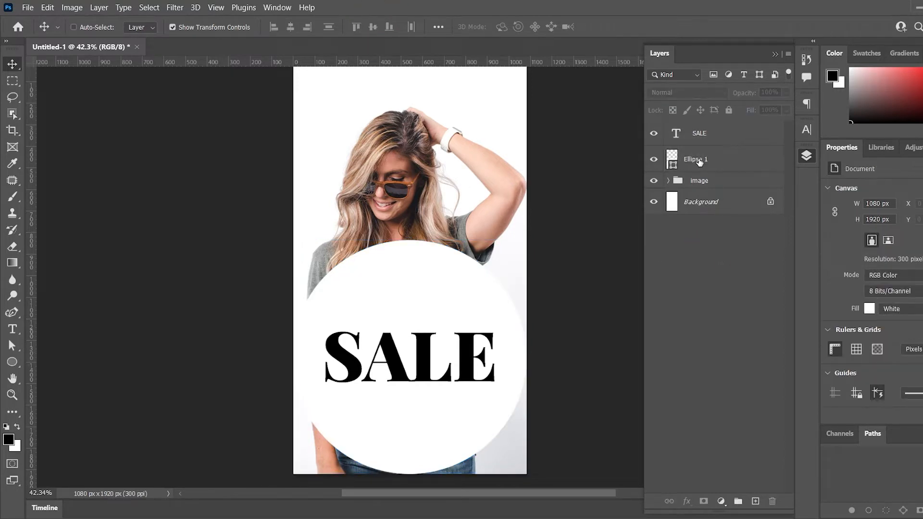
# Step: Merge the SALE text layer and the circle layer into one layer and keep it selected
pyautogui.click(699, 142)
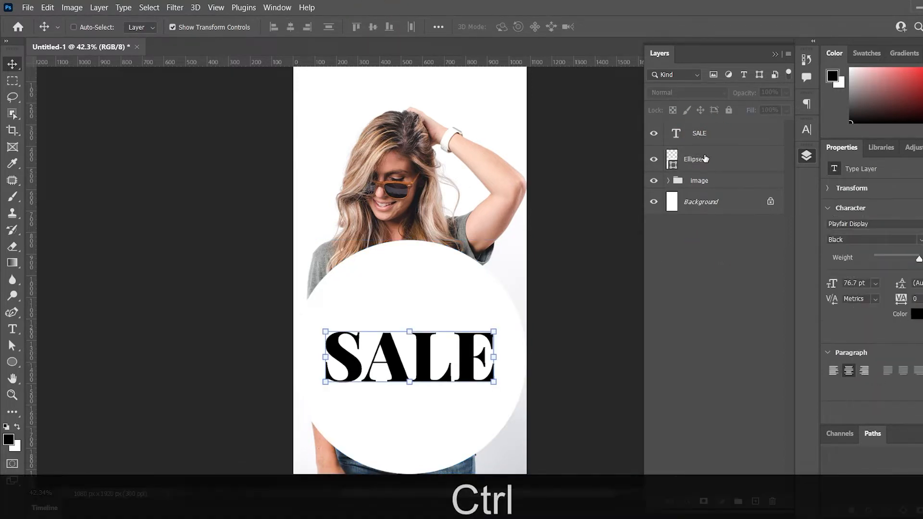
pyautogui.keyDown('ctrl'); pyautogui.click(706, 159); pyautogui.keyUp('ctrl')
pyautogui.rightClick(705, 158)
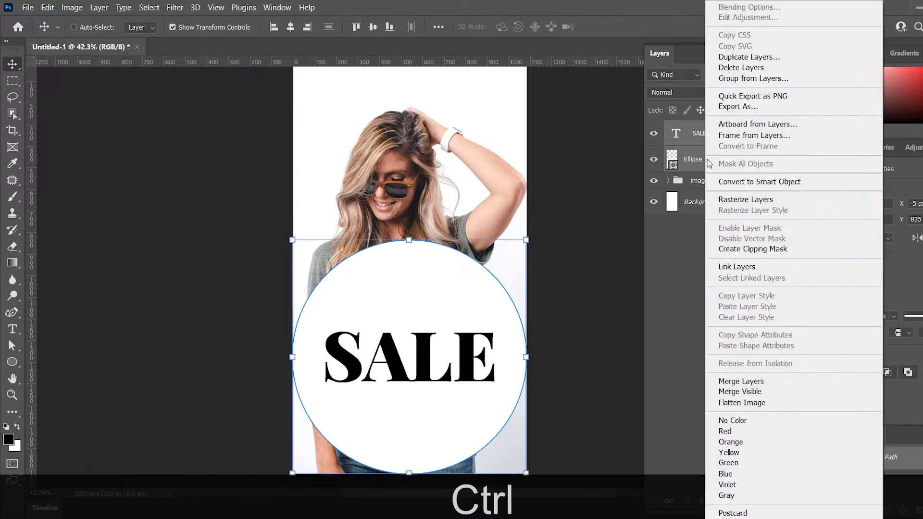
pyautogui.click(742, 381)
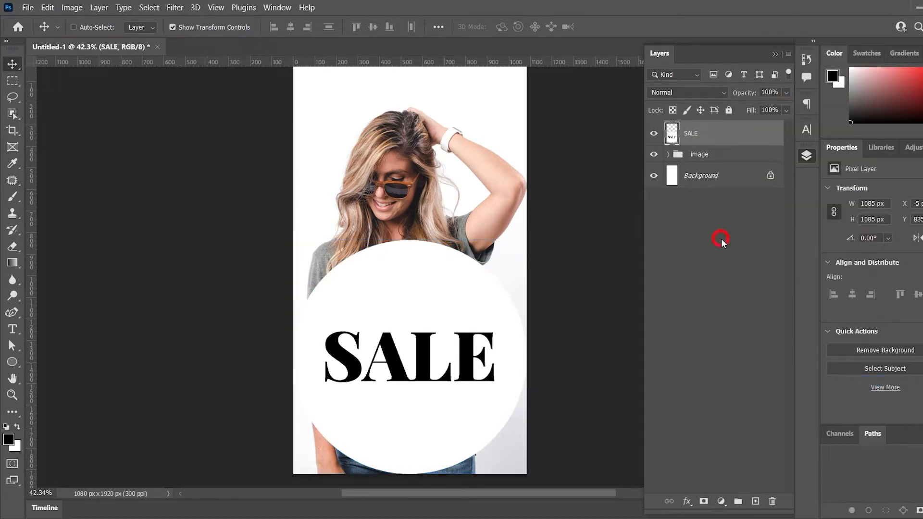
pyautogui.click(700, 136)
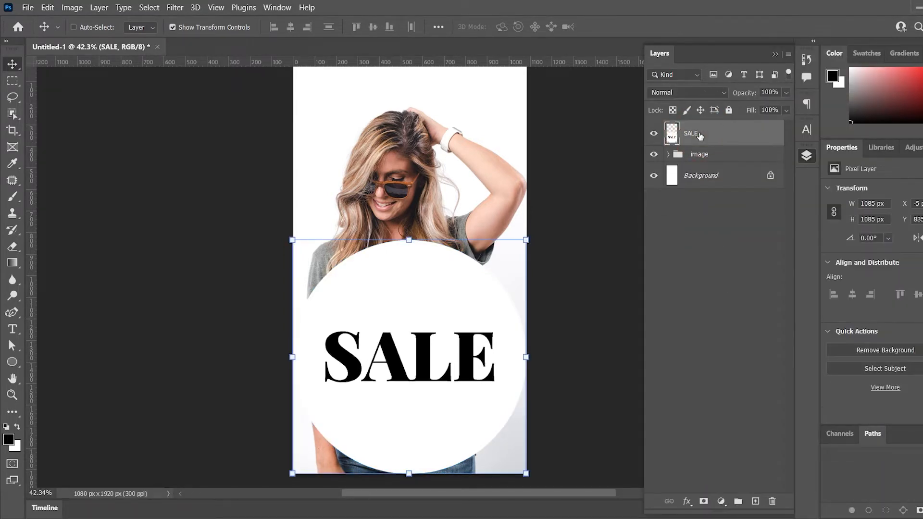
# Step: Select all four black SALE letters with the Magic Wand, delete them from the merged circle layer, and clear the selection
pyautogui.click(16, 116)
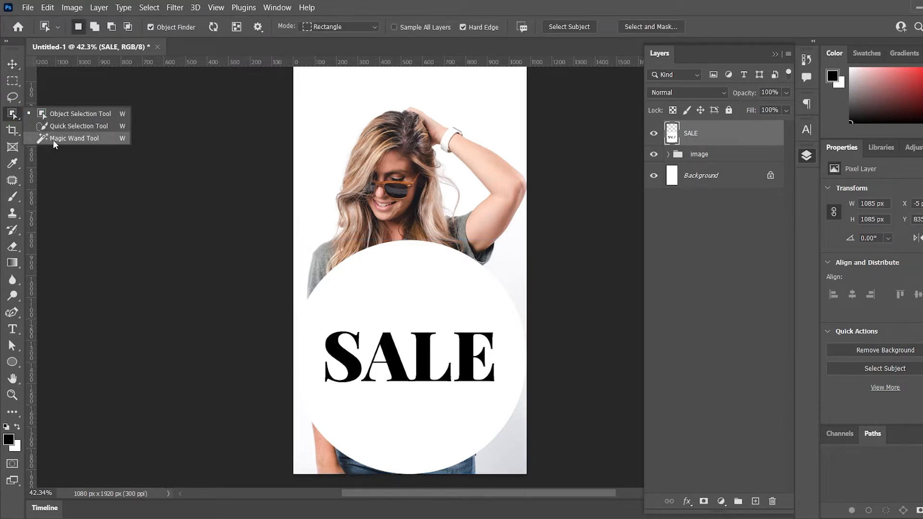
pyautogui.click(53, 139)
pyautogui.hotkey('shift', 'w')
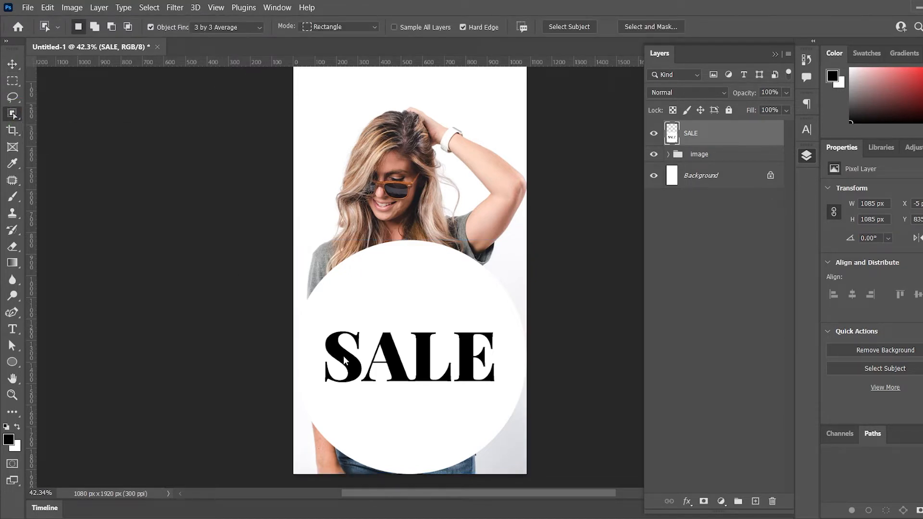
pyautogui.press('capslock')
pyautogui.click(350, 361)
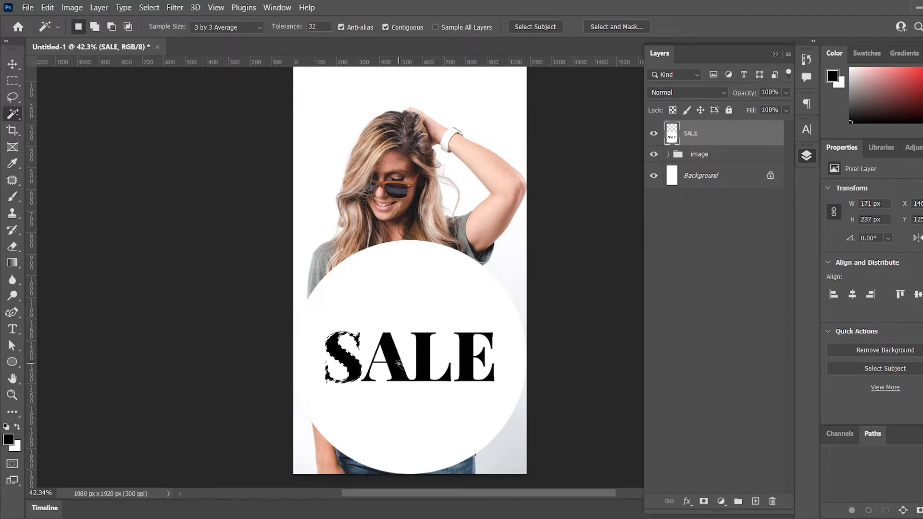
pyautogui.keyDown('shift'); pyautogui.click(394, 361); pyautogui.keyUp('shift')
pyautogui.keyDown('shift'); pyautogui.click(425, 362); pyautogui.keyUp('shift')
pyautogui.keyDown('shift'); pyautogui.click(473, 360); pyautogui.keyUp('shift')
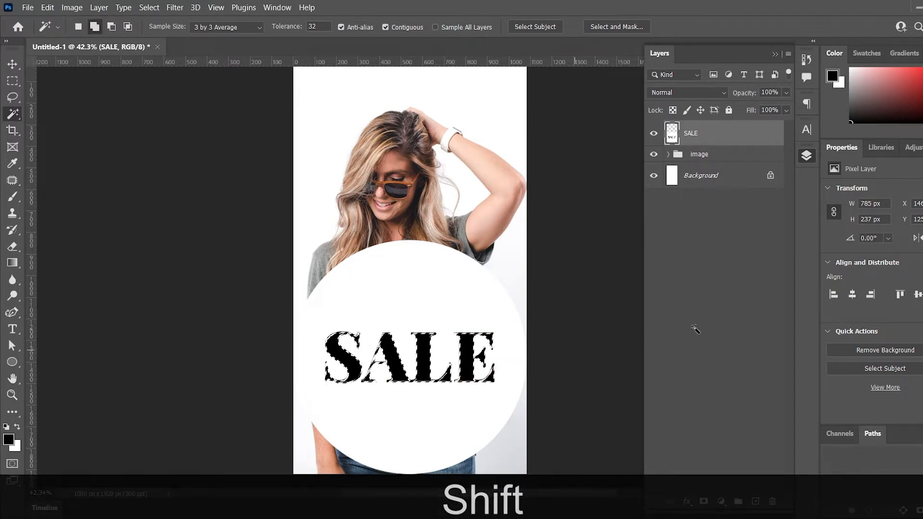
pyautogui.press('Delete')
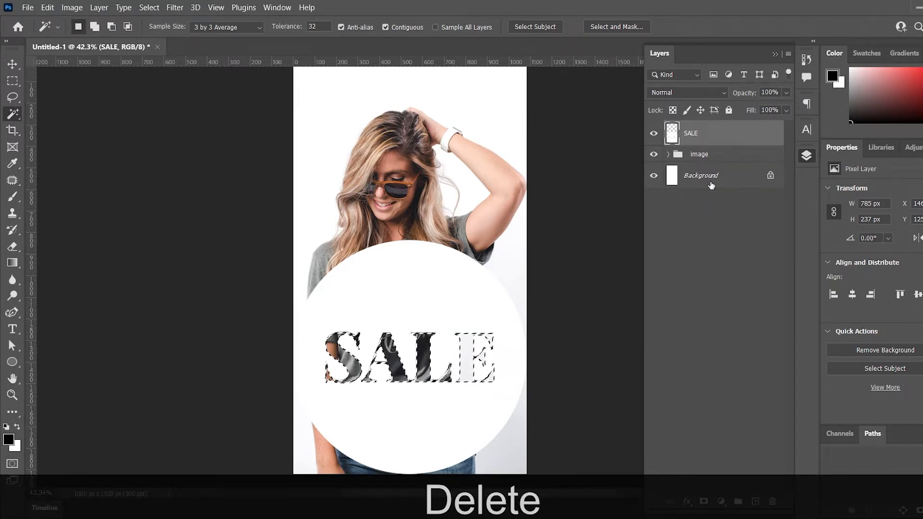
pyautogui.click(698, 160)
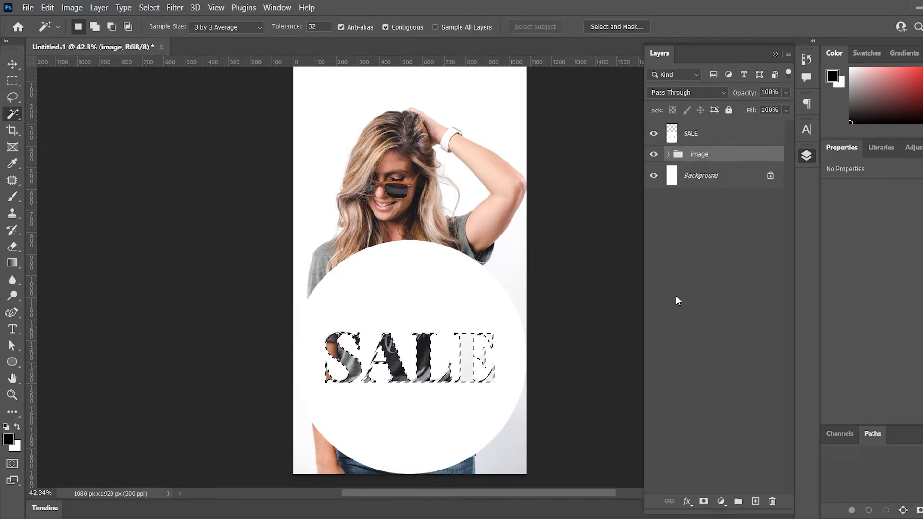
pyautogui.hotkey('ctrl', 'd')
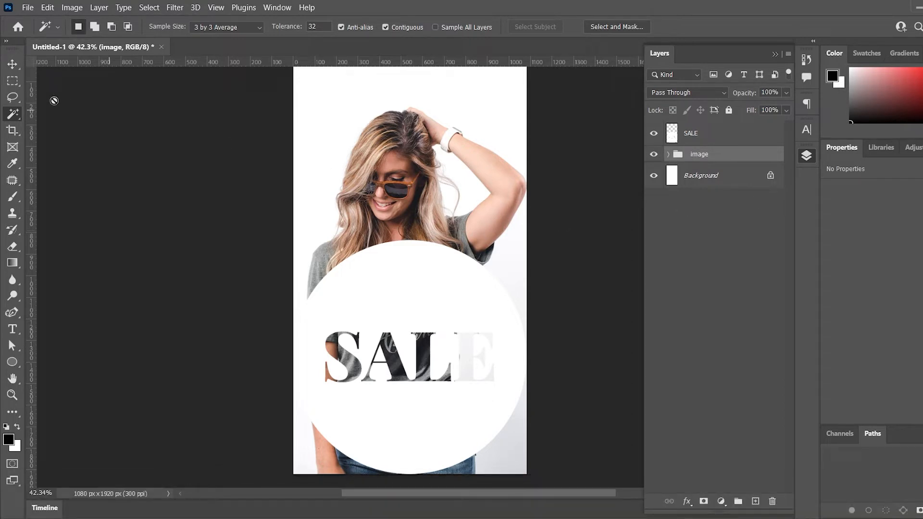
# Step: Scale the image group down to about 93.1% and place it against the canvas's lower edge, with the woman's photo lower in the frame
pyautogui.click(13, 64)
pyautogui.scroll(-3, 418, 268)
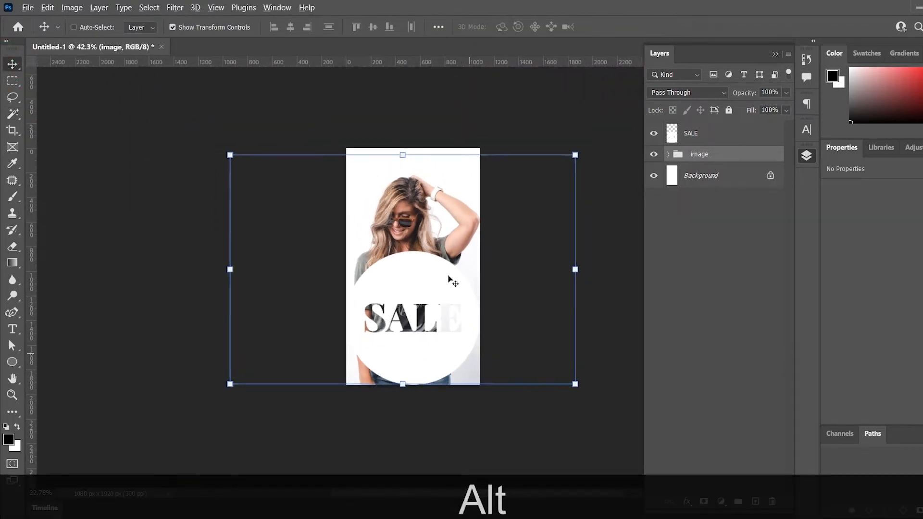
pyautogui.moveTo(497, 263); pyautogui.dragTo(487, 264)
pyautogui.moveTo(339, 276); pyautogui.dragTo(339, 291)
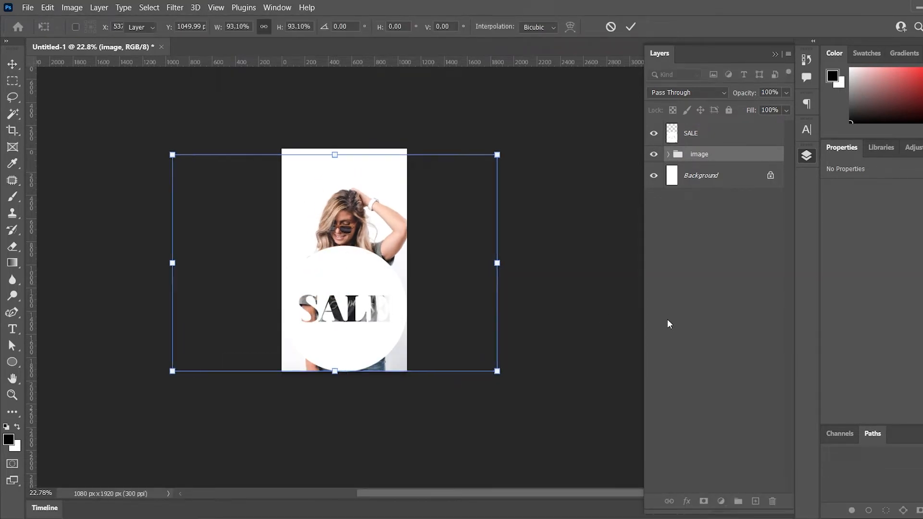
pyautogui.click(696, 177)
# Step: Scale the SALE circle layer proportionally to about 91.1% and place it horizontally centered against the canvas's lower edge
pyautogui.click(690, 139)
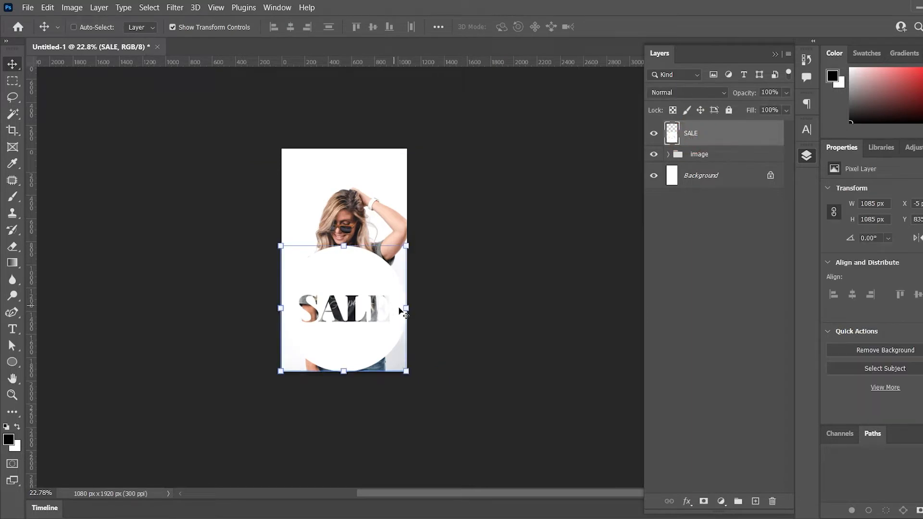
pyautogui.moveTo(408, 307); pyautogui.dragTo(403, 311)
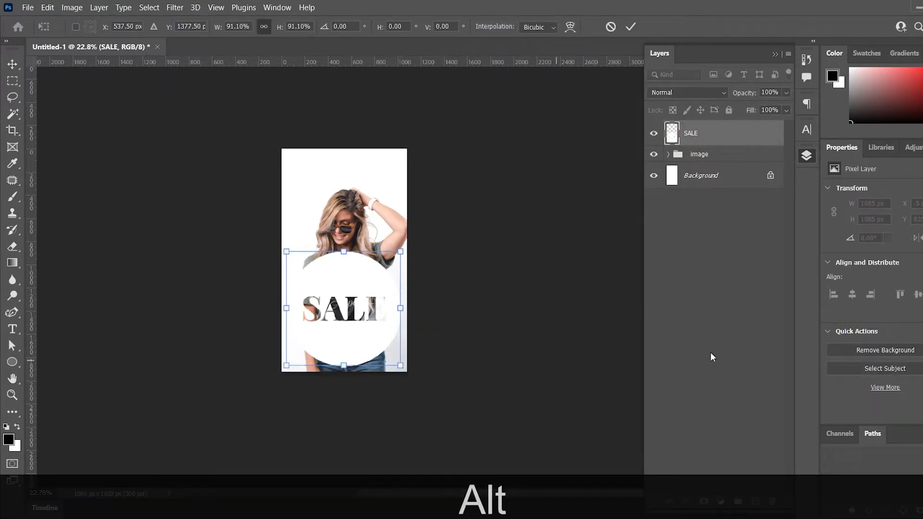
pyautogui.doubleClick(347, 303)
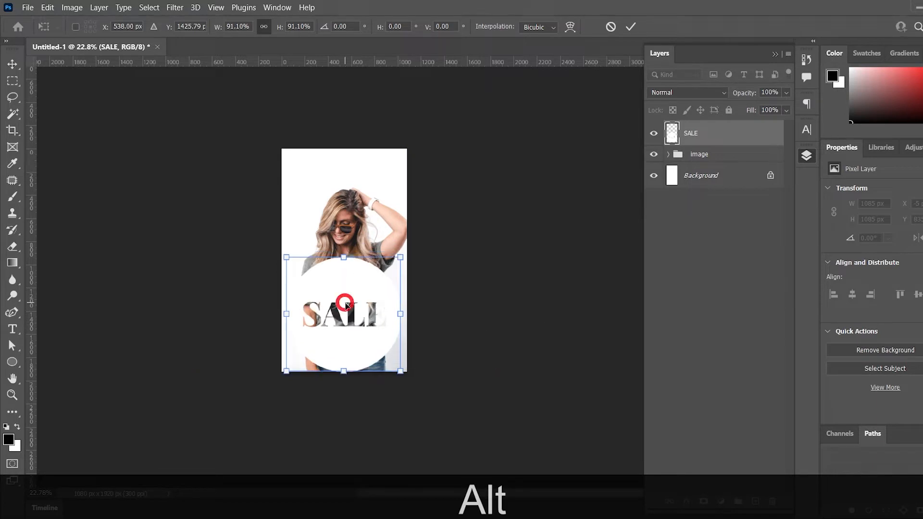
pyautogui.click(710, 298)
pyautogui.press('alt')
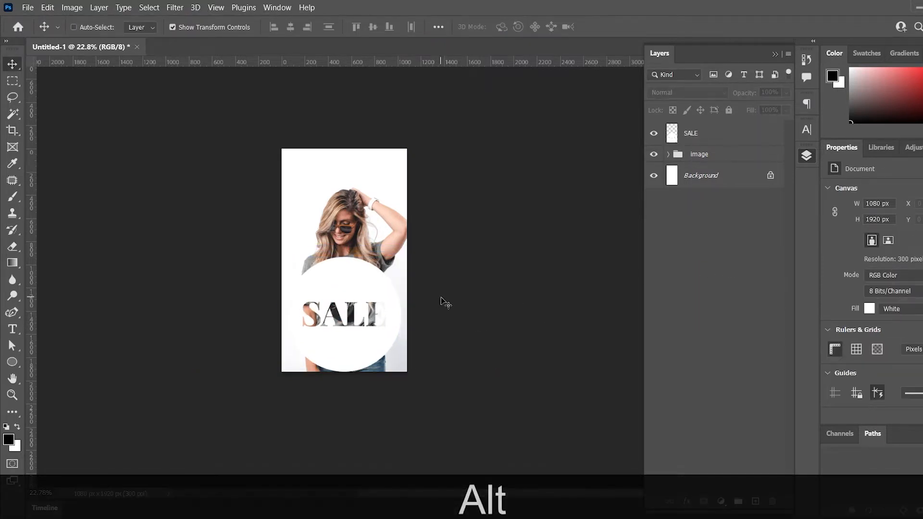
pyautogui.hotkey('ctrl', '0')
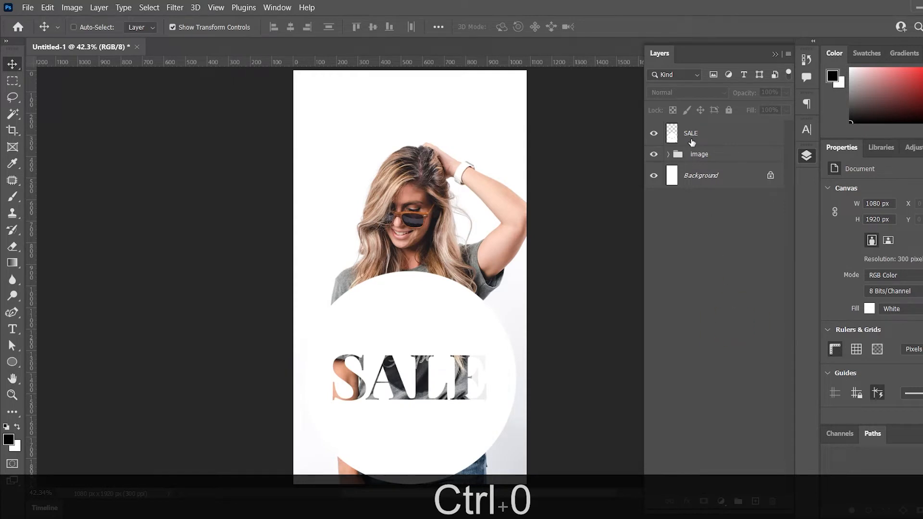
pyautogui.click(691, 139)
pyautogui.rightClick(693, 136)
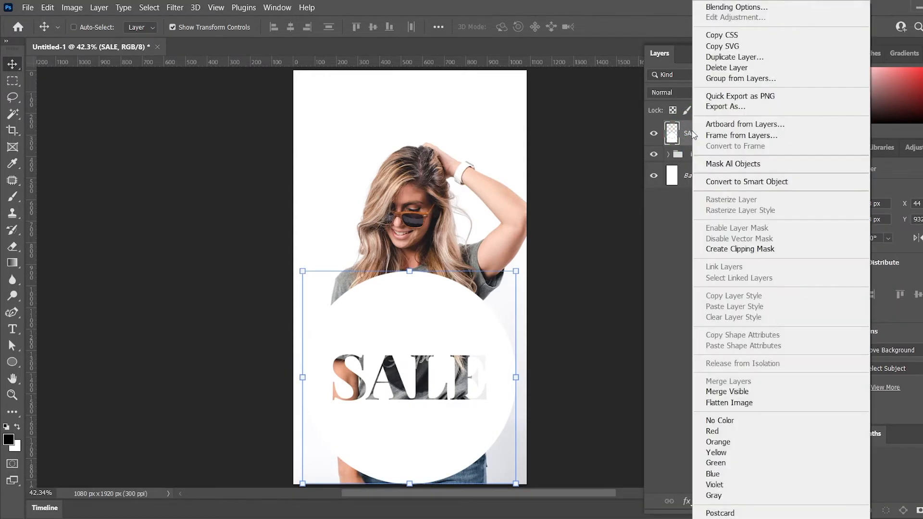
pyautogui.click(670, 309)
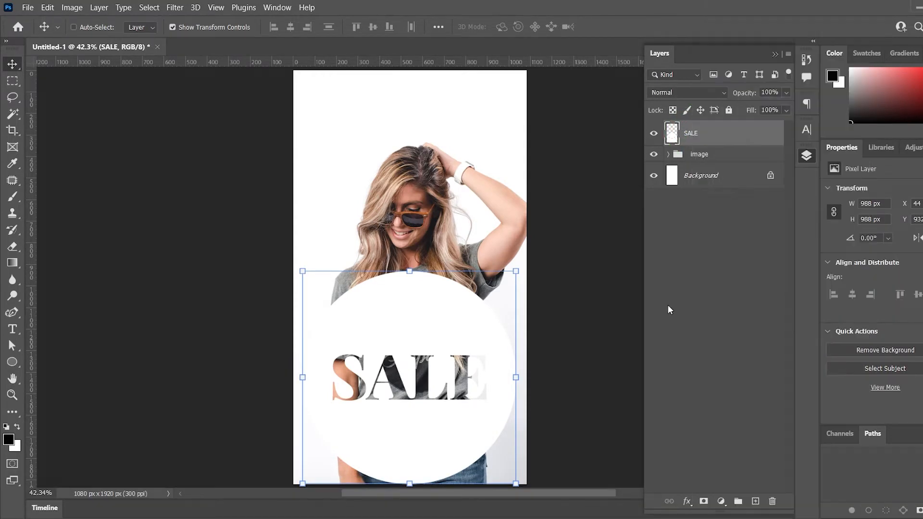
pyautogui.click(706, 225)
# Step: Add an Inner Shadow effect to the SALE layer while keeping the whole circle in view
pyautogui.click(711, 138)
pyautogui.click(688, 503)
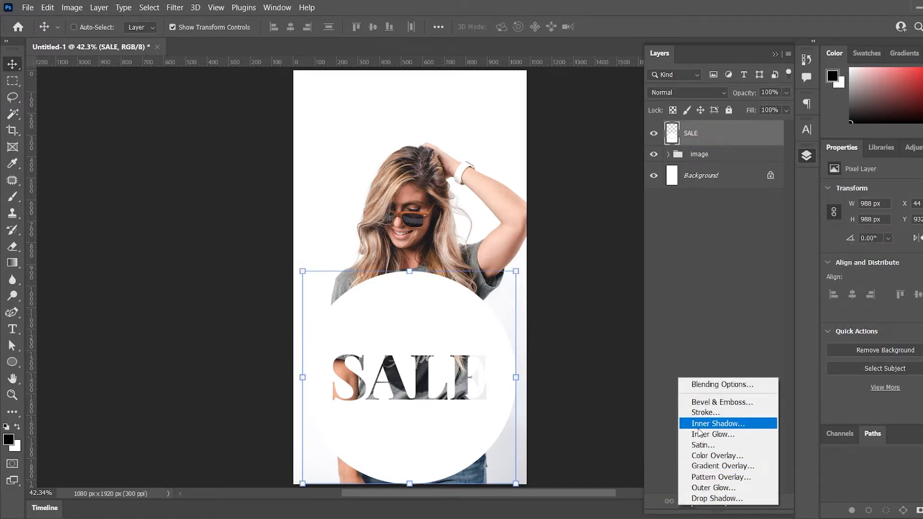
pyautogui.click(705, 294)
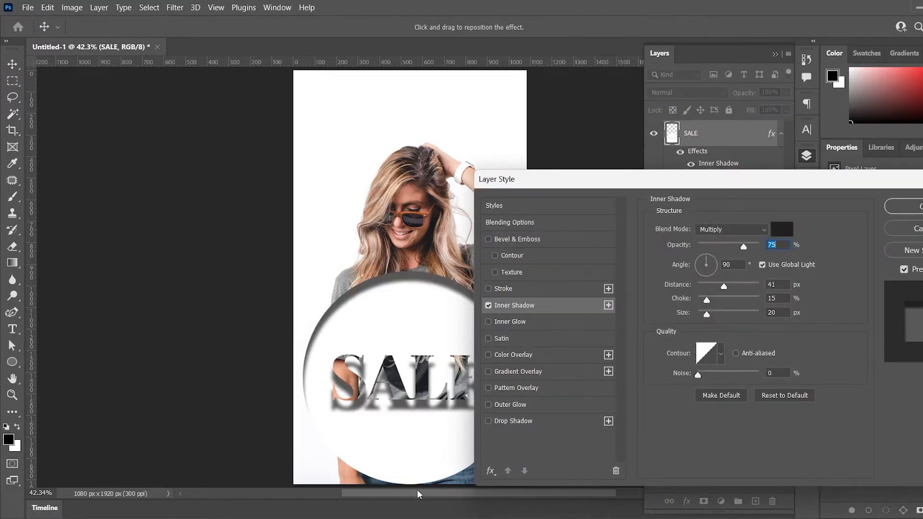
pyautogui.moveTo(418, 495); pyautogui.dragTo(606, 446)
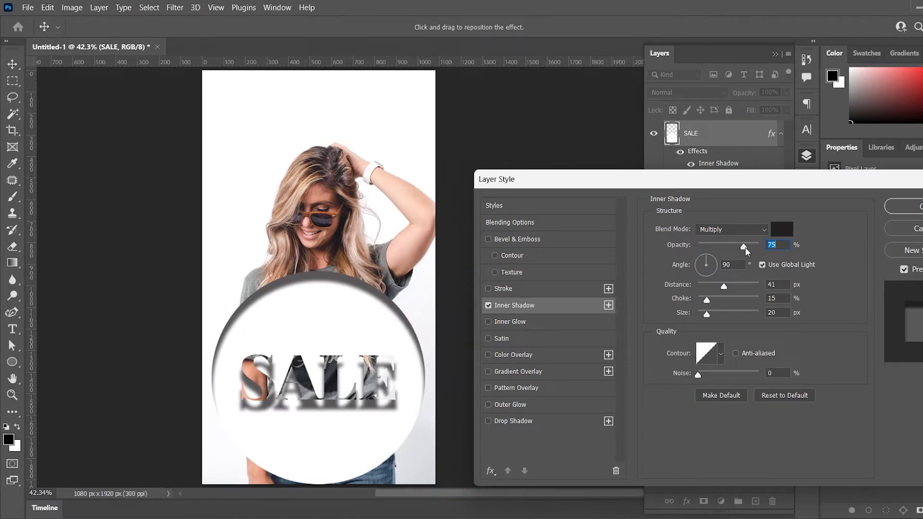
# Step: Try inner shadow opacities between 45% and 52%, and set the opacity back to 75%
pyautogui.moveTo(745, 247); pyautogui.dragTo(722, 246)
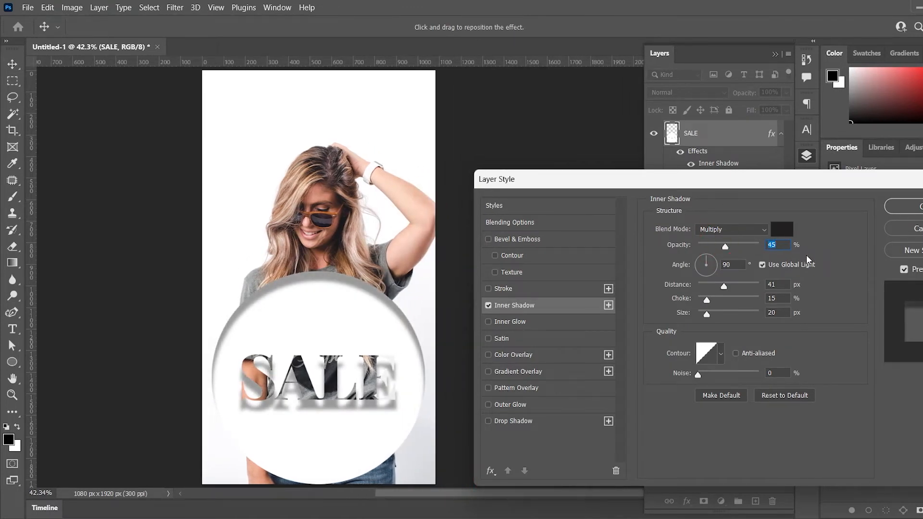
pyautogui.write('50')
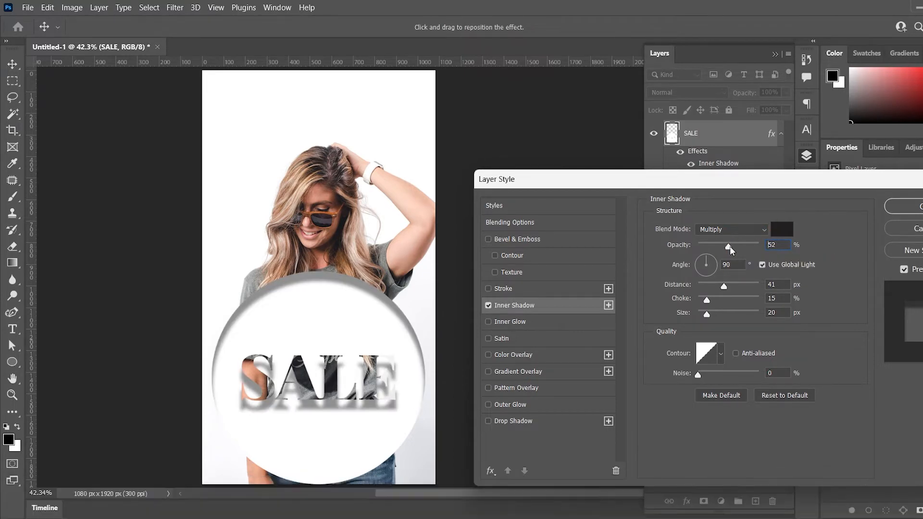
pyautogui.moveTo(730, 247)
pyautogui.mouseDown()
pyautogui.moveTo(787, 242)
pyautogui.moveTo(710, 243)
pyautogui.moveTo(726, 246)
pyautogui.mouseUp()
pyautogui.write('75')
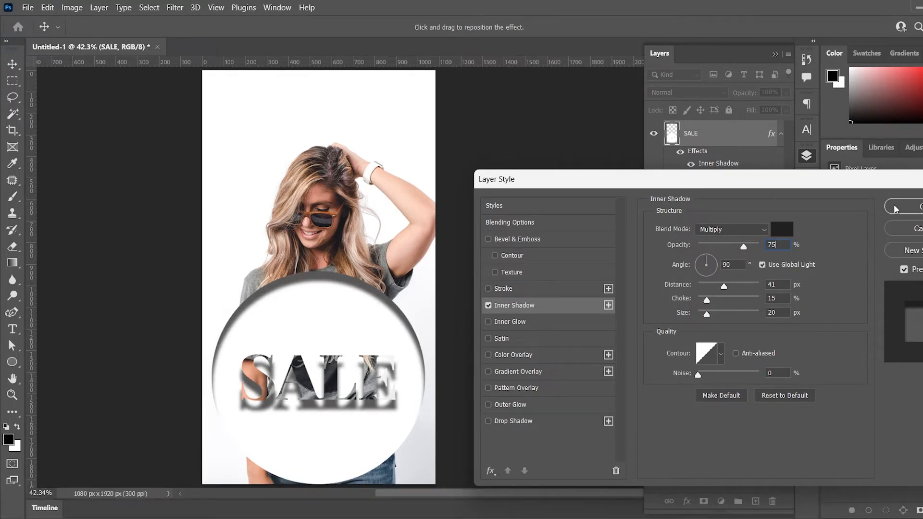
# Step: Set the inner shadow's distance to 40 px and apply the layer style
pyautogui.write('40')
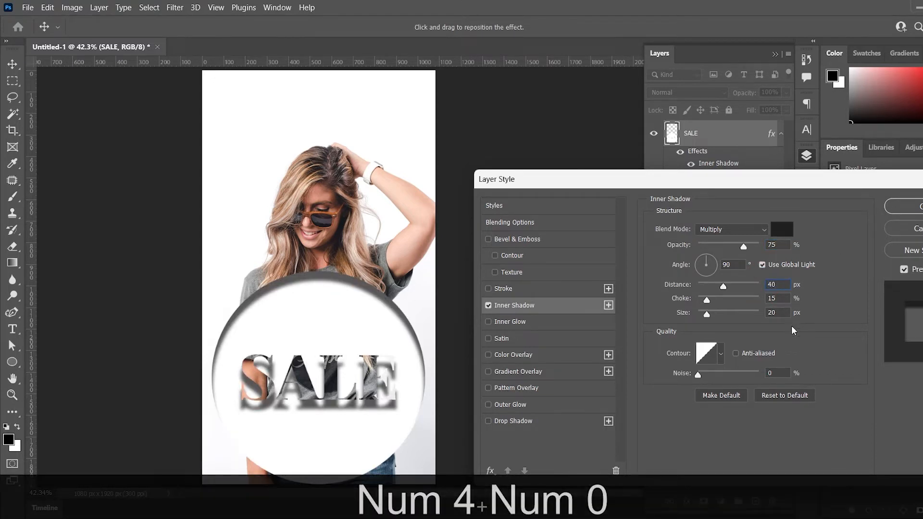
pyautogui.click(922, 369)
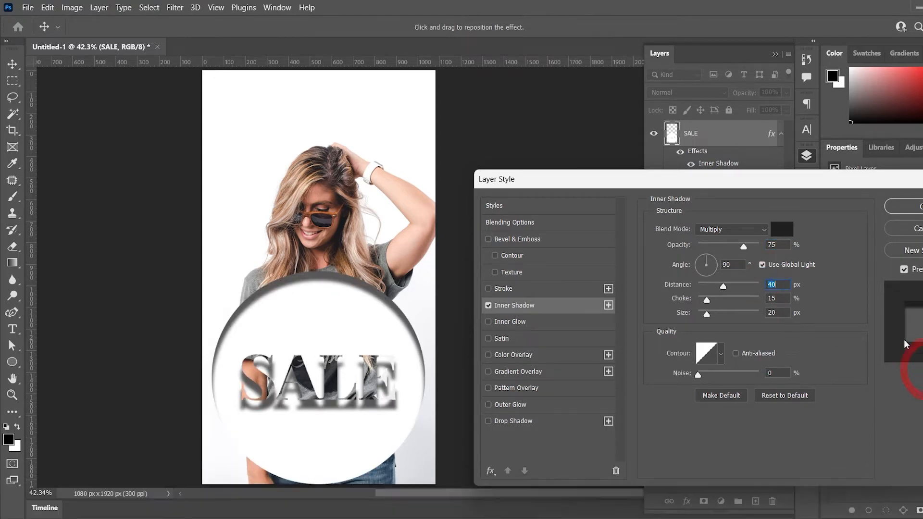
pyautogui.click(921, 209)
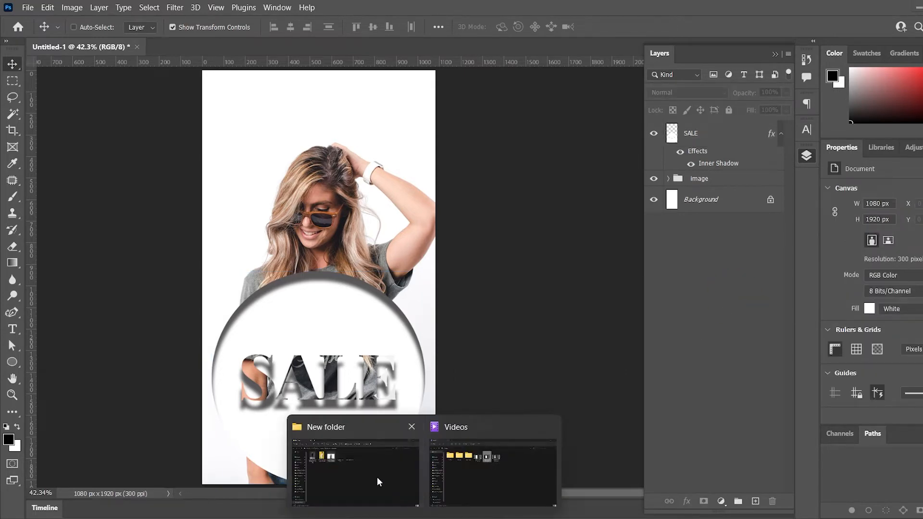
# Step: Place the brick texture image pngwing.com (76) from New folder into the design above the SALE layer
pyautogui.click(376, 477)
pyautogui.click(371, 131)
pyautogui.moveTo(373, 135); pyautogui.dragTo(379, 291)
pyautogui.hotkey('alt', 'Tab')
pyautogui.scroll(-2, 377, 286)
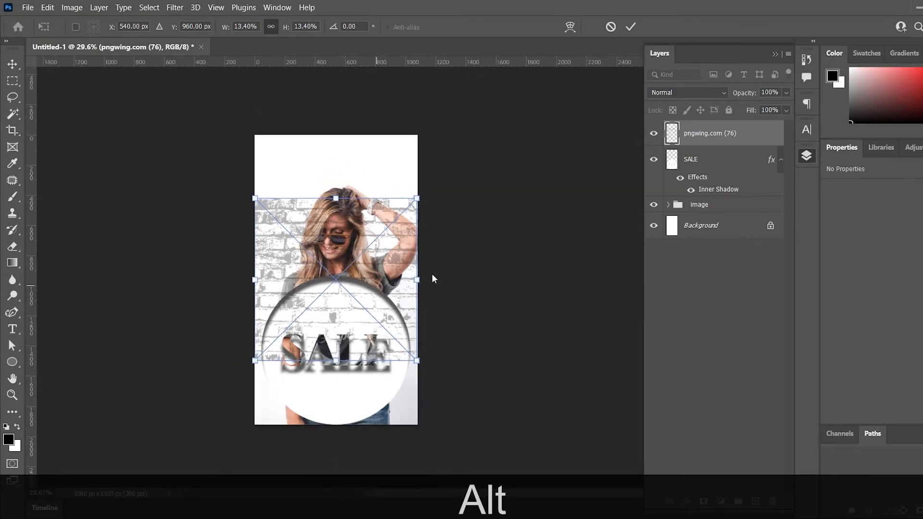
pyautogui.click(629, 27)
# Step: Enlarge the brick texture proportionally to about 23.76% and center it so it covers the full canvas height
pyautogui.hotkey('ctrl', 't')
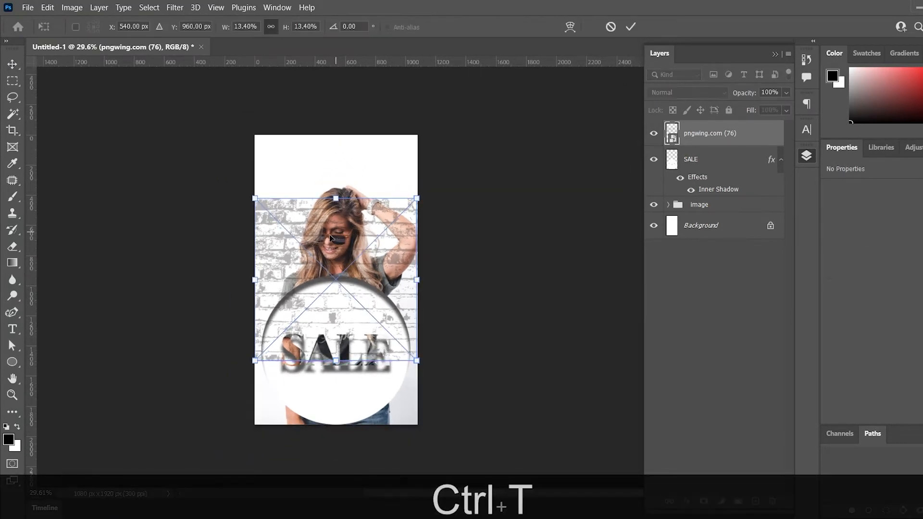
pyautogui.moveTo(418, 279); pyautogui.dragTo(490, 279)
pyautogui.moveTo(338, 120); pyautogui.dragTo(337, 132)
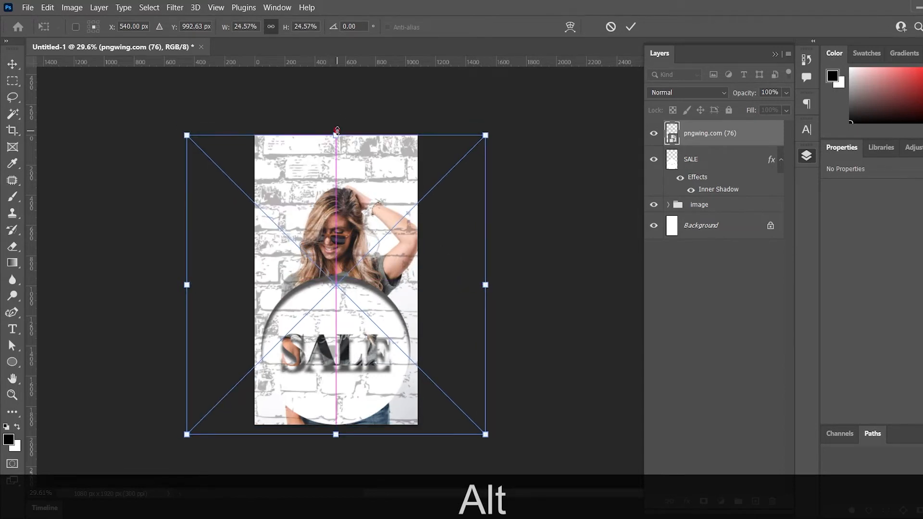
pyautogui.moveTo(336, 433); pyautogui.dragTo(336, 427)
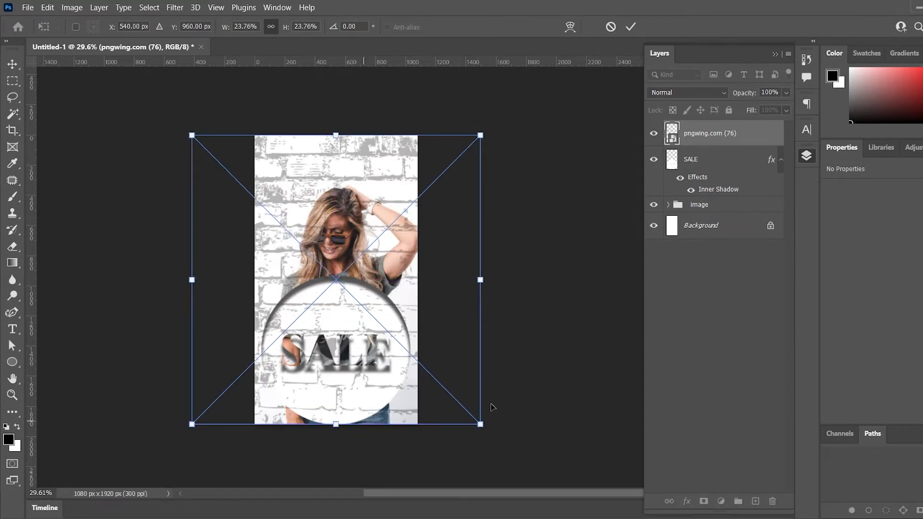
pyautogui.click(693, 272)
# Step: Duplicate the brick texture layer and move the copy into the image group, between Layer 1 and the pexels photo layer
pyautogui.click(715, 136)
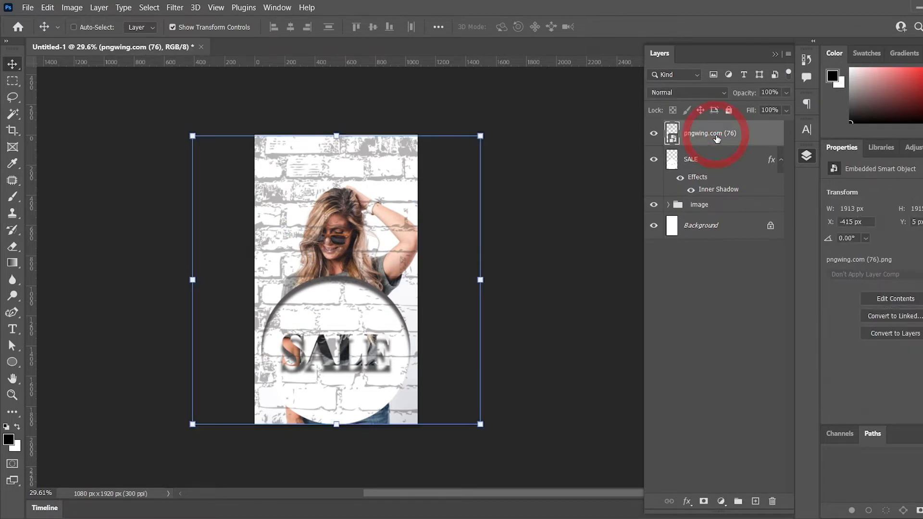
pyautogui.hotkey('ctrl', 'j')
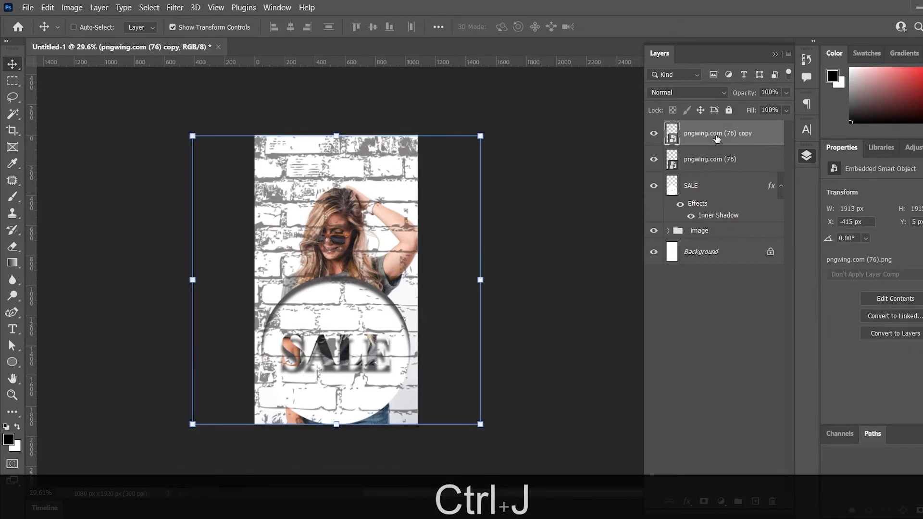
pyautogui.click(668, 231)
pyautogui.moveTo(720, 137); pyautogui.dragTo(733, 270)
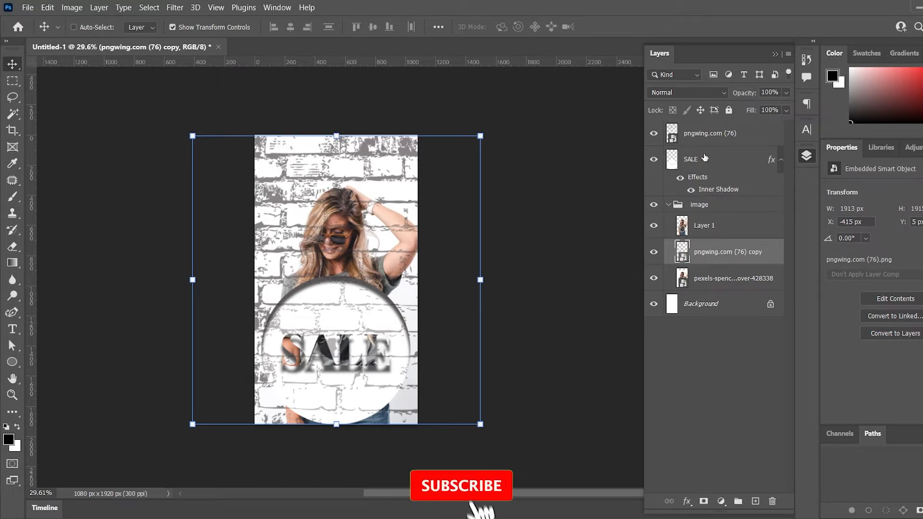
# Step: Clip the original pngwing.com (76) brick texture layer to the SALE layer with a clipping mask
pyautogui.click(704, 134)
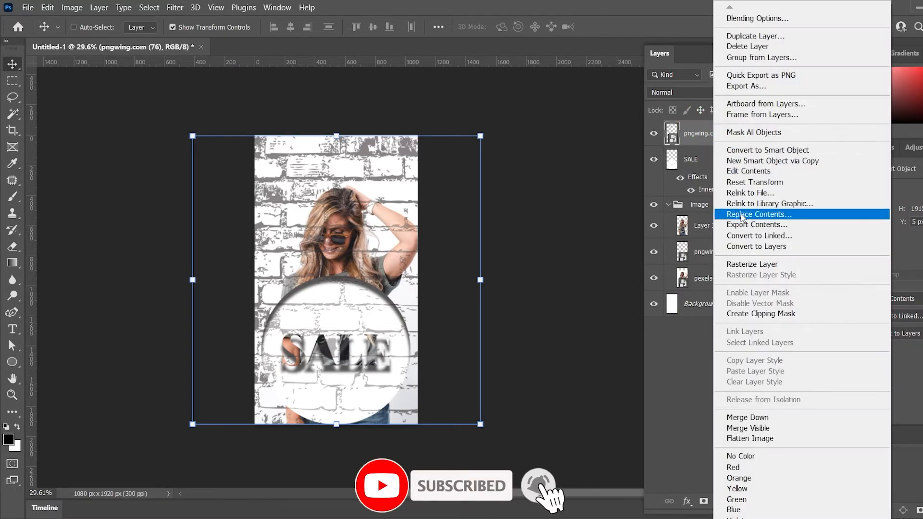
pyautogui.click(752, 314)
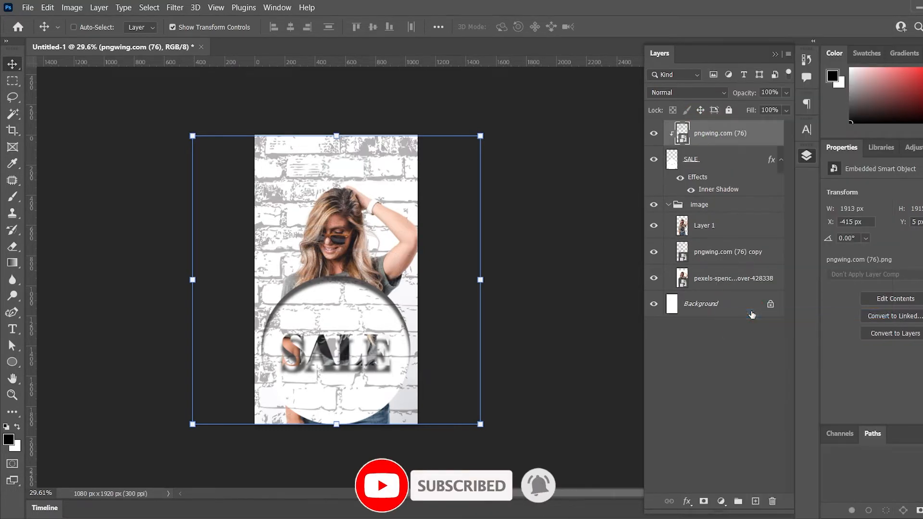
pyautogui.click(723, 391)
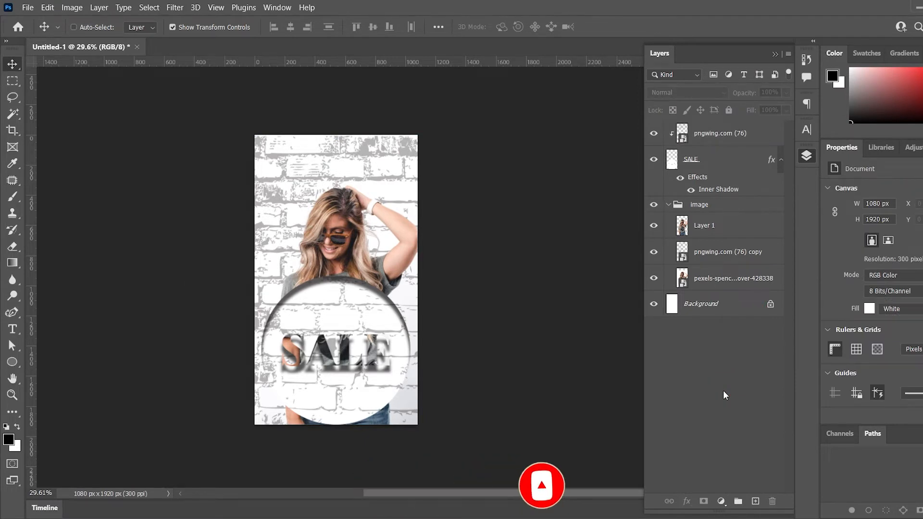
# Step: Add the text "Hurry!" near the canvas's upper edge in black Playfair Display Black at 50 pt
pyautogui.press('t')
pyautogui.click(293, 176)
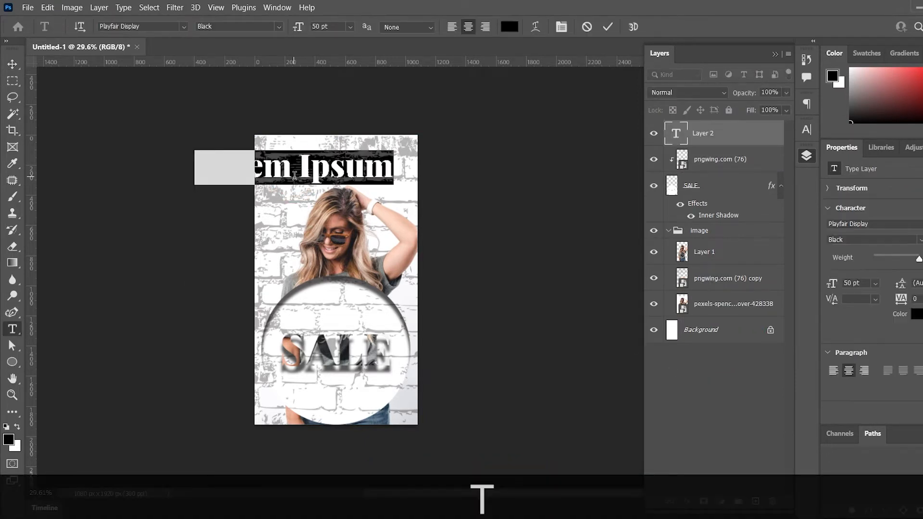
pyautogui.write('h')
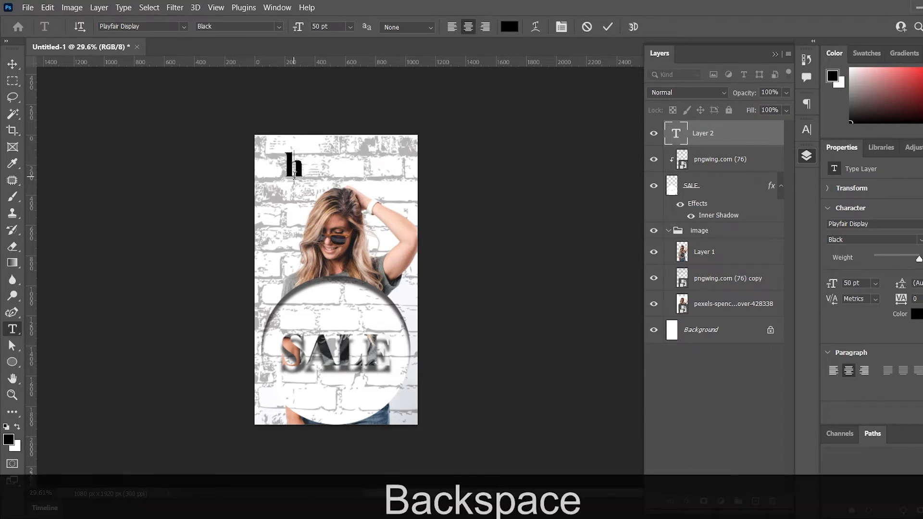
pyautogui.press('BackSpace')
pyautogui.press('capslock')
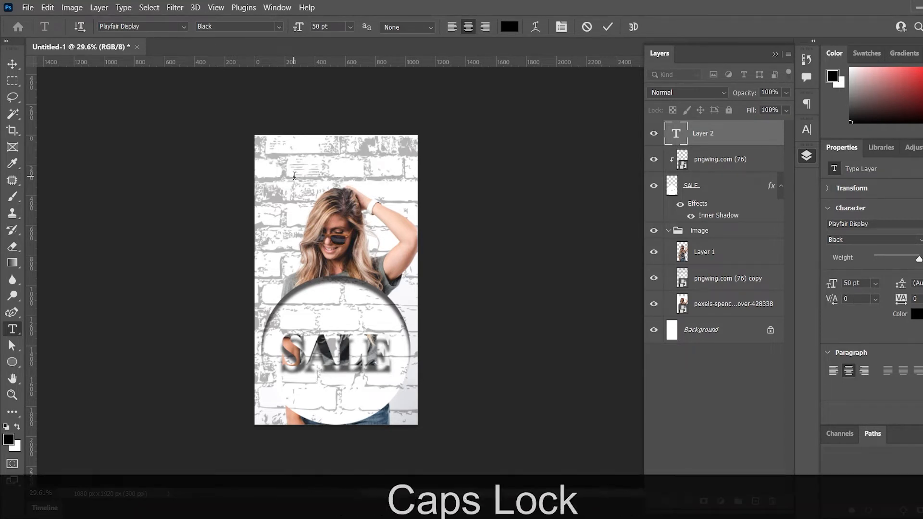
pyautogui.write('H')
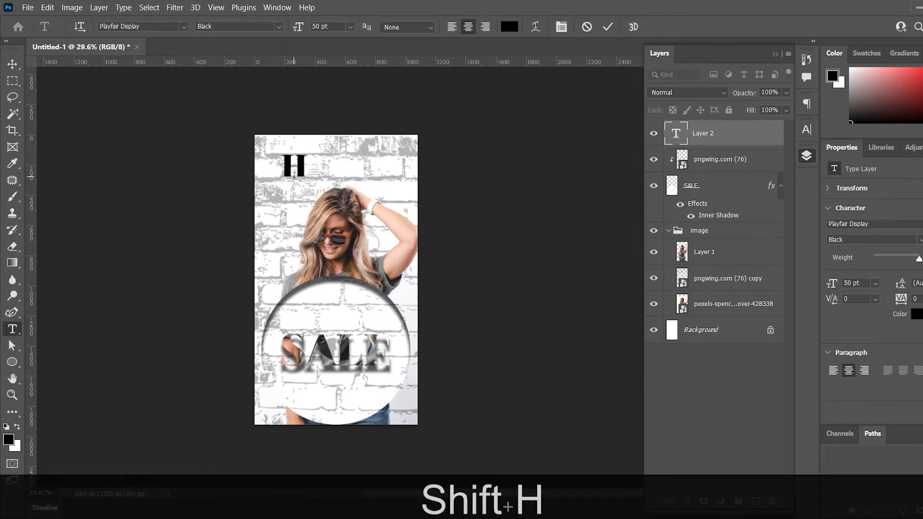
pyautogui.write('urry!')
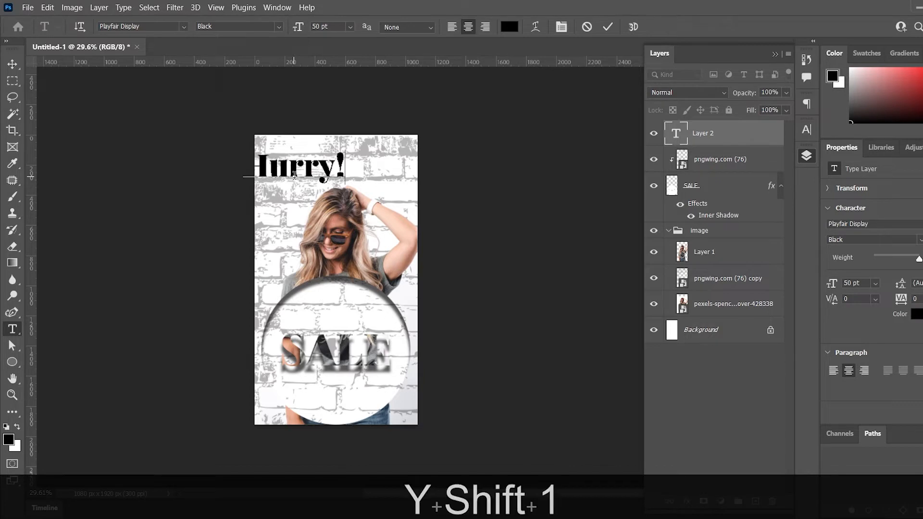
pyautogui.hotkey('ctrl', 'Return')
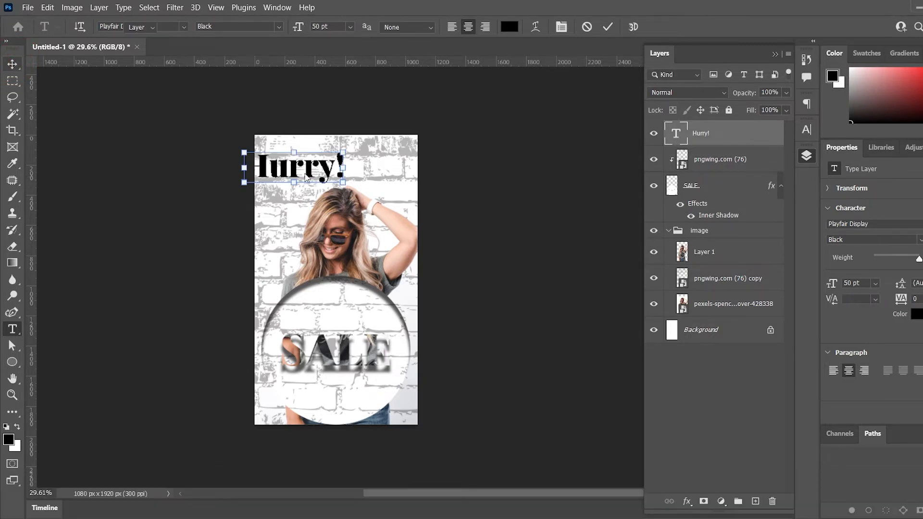
# Step: Move the "Hurry!" text into the circle above SALE and scale it proportionally to about 75.05%
pyautogui.press('v')
pyautogui.moveTo(306, 172); pyautogui.dragTo(349, 304)
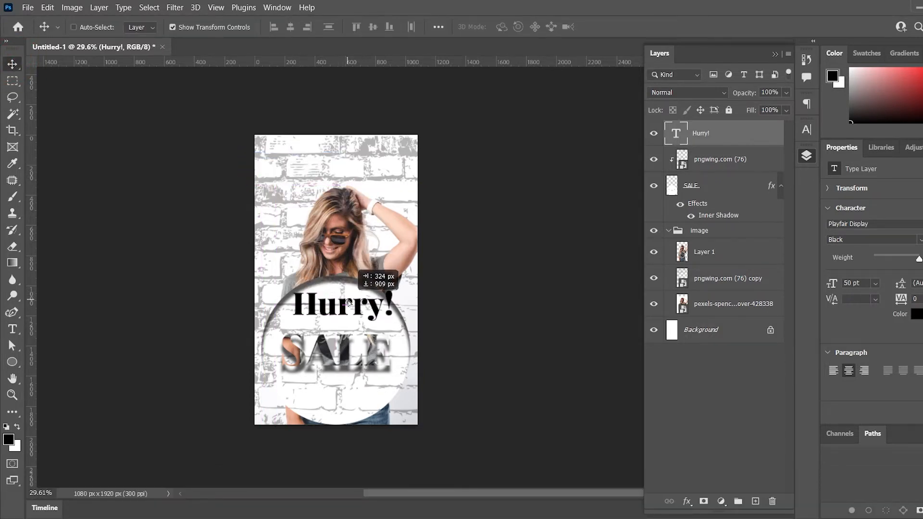
pyautogui.scroll(5, 330, 397)
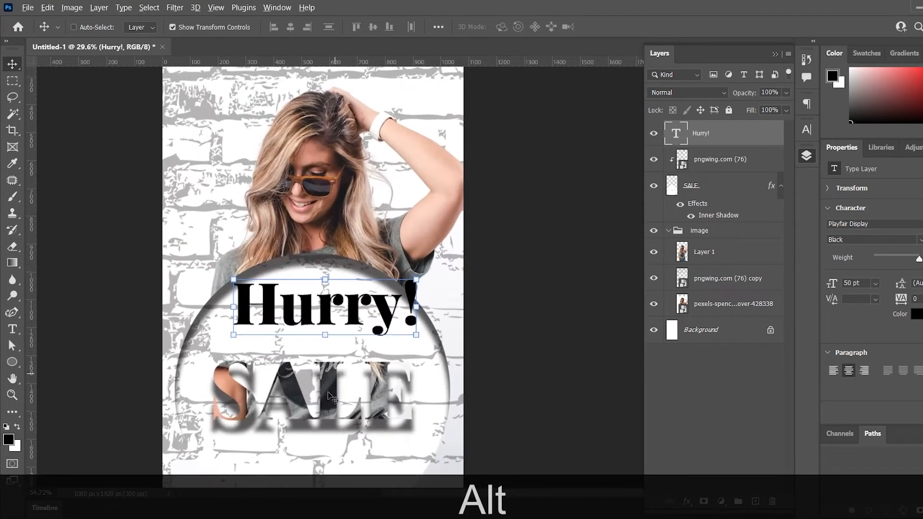
pyautogui.moveTo(328, 392); pyautogui.dragTo(362, 305)
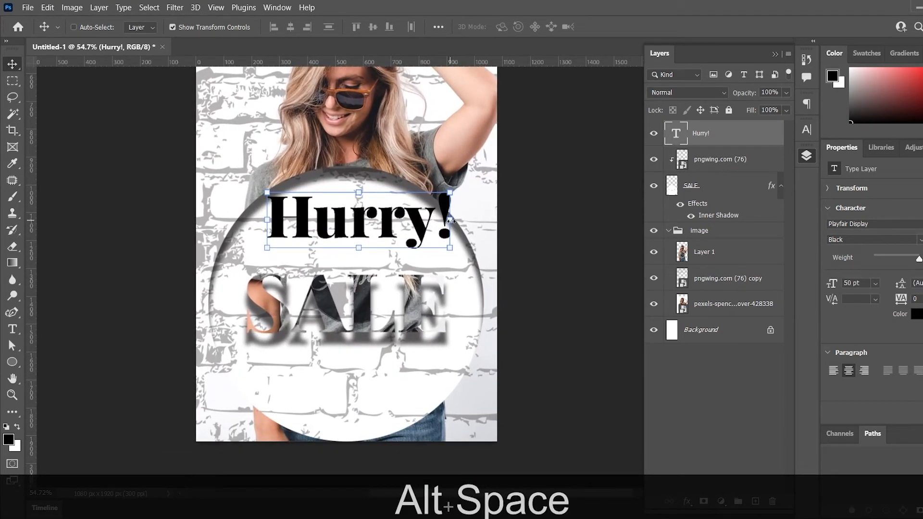
pyautogui.moveTo(451, 221); pyautogui.dragTo(408, 227)
pyautogui.moveTo(345, 218); pyautogui.dragTo(354, 219)
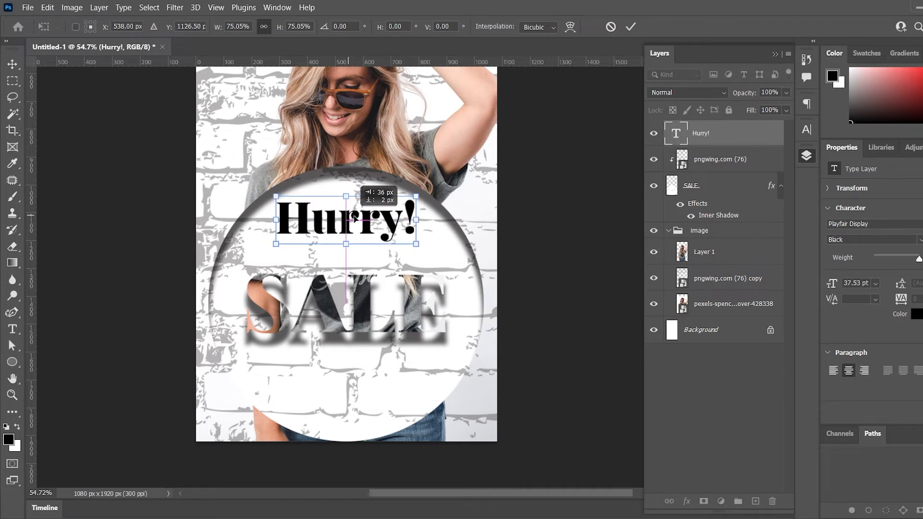
pyautogui.click(627, 26)
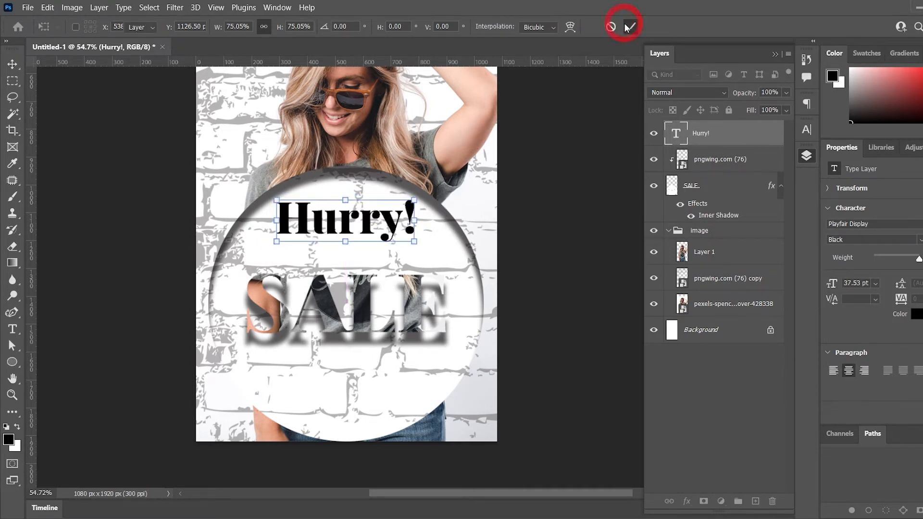
# Step: Add a separate text layer reading "End Of Season" in Playfair Display Black at 50 pt
pyautogui.press('t')
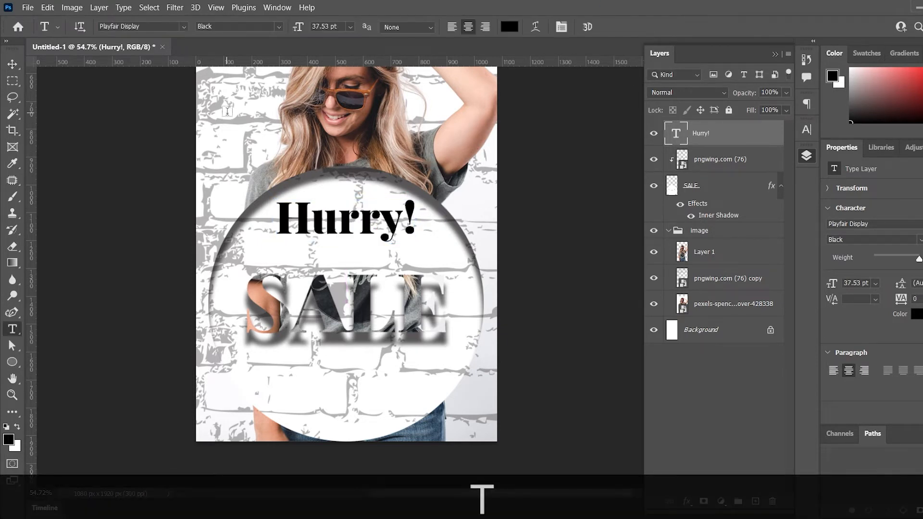
pyautogui.click(226, 111)
pyautogui.write('E')
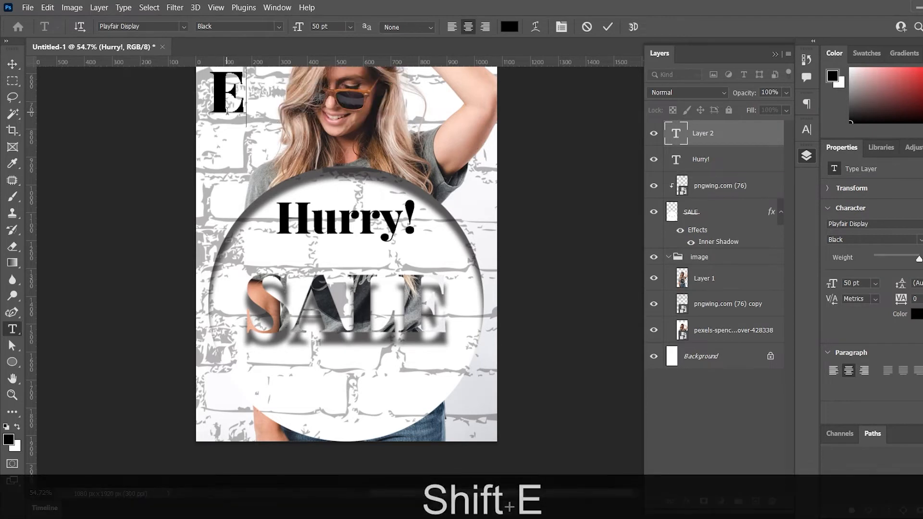
pyautogui.write('nd Of')
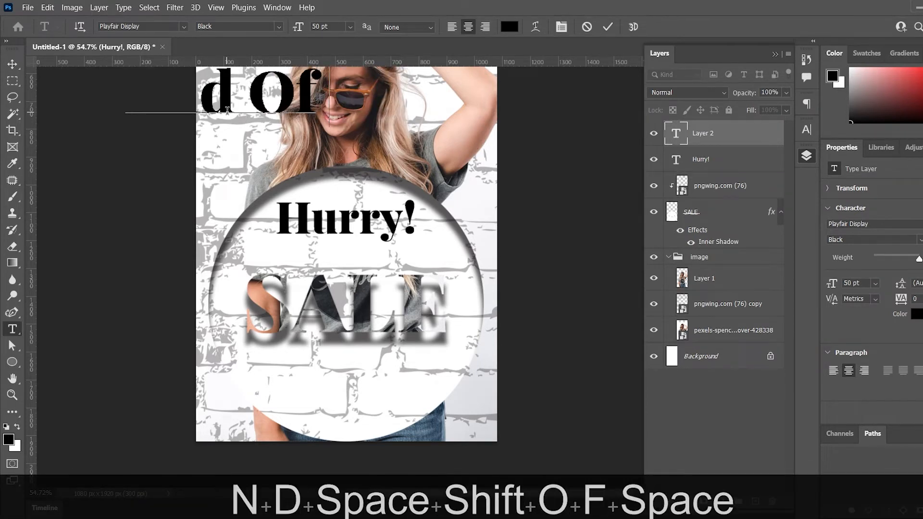
pyautogui.write(' Season')
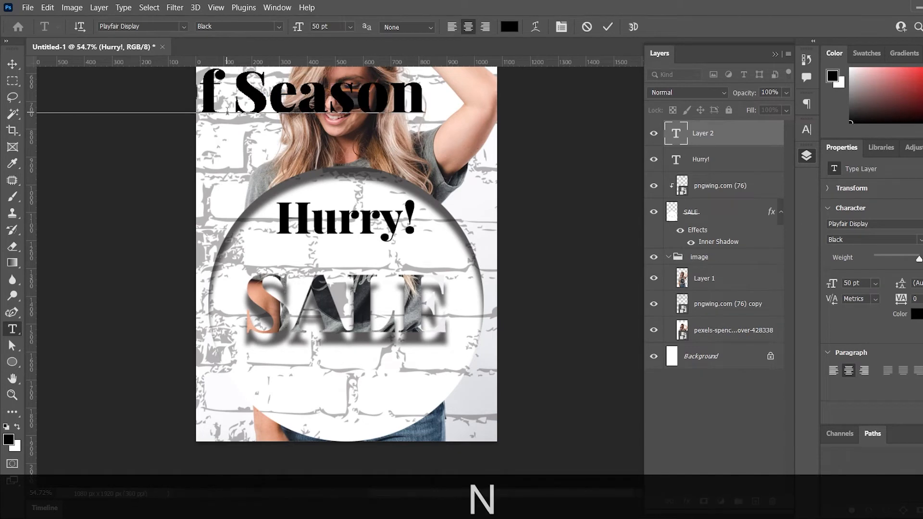
pyautogui.press('Escape')
# Step: Scale "End Of Season" to about 23.33% and place it directly above the first letters of SALE, below "Hurry!"
pyautogui.press('v')
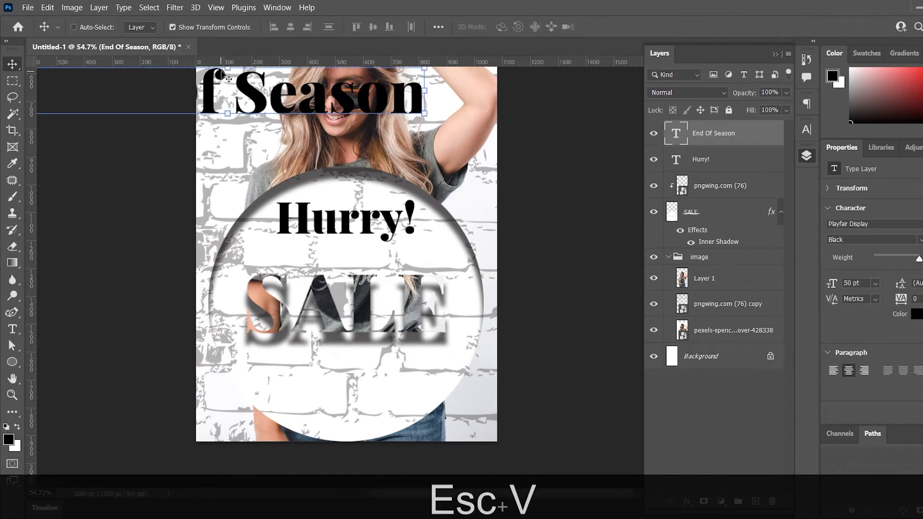
pyautogui.moveTo(303, 94); pyautogui.dragTo(445, 284)
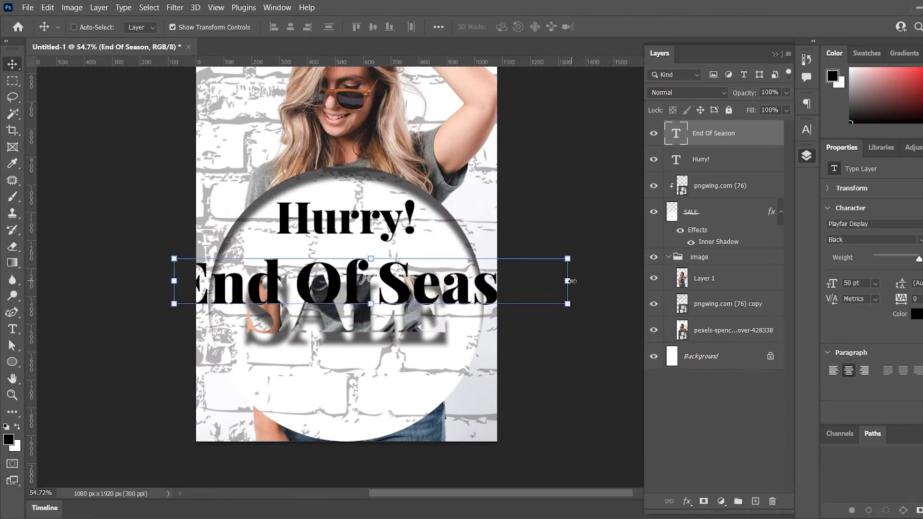
pyautogui.moveTo(570, 284); pyautogui.dragTo(313, 266)
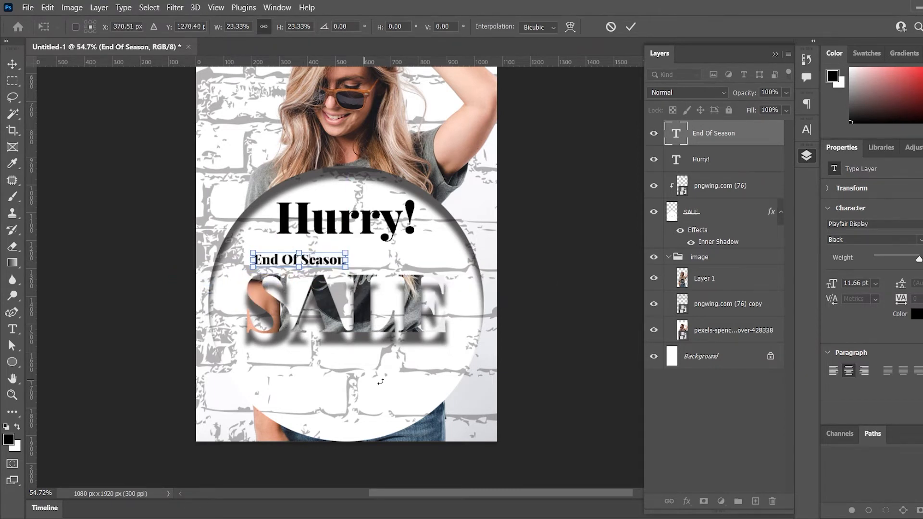
pyautogui.click(630, 27)
# Step: Add a separate text layer reading "70%" in Playfair Display Black at 50 pt
pyautogui.press('t')
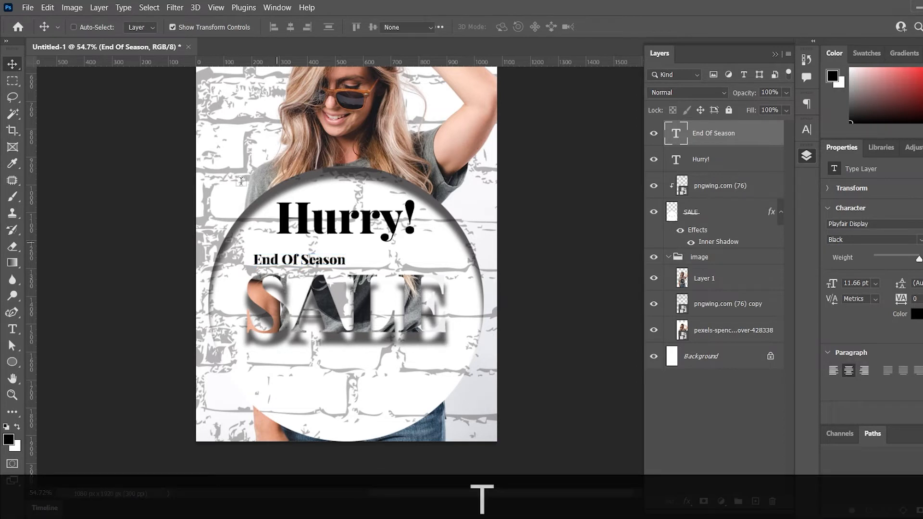
pyautogui.click(217, 124)
pyautogui.write('70')
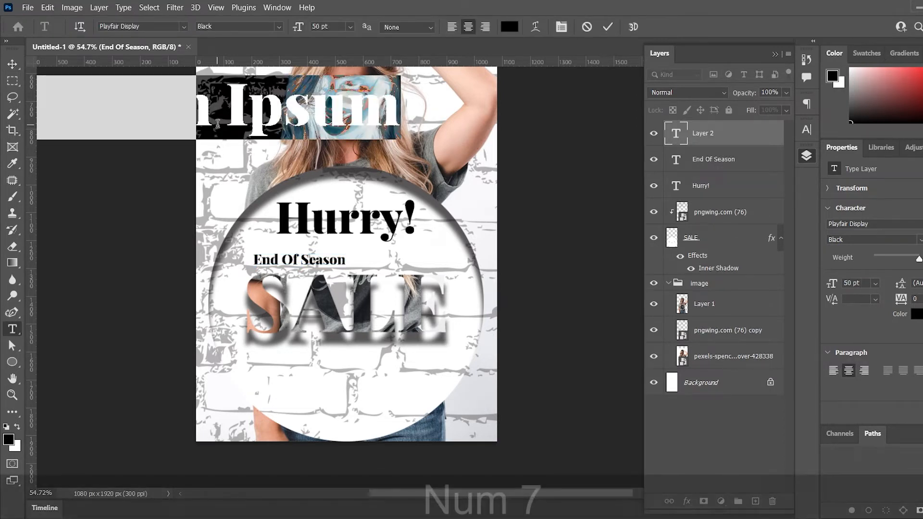
pyautogui.write('%')
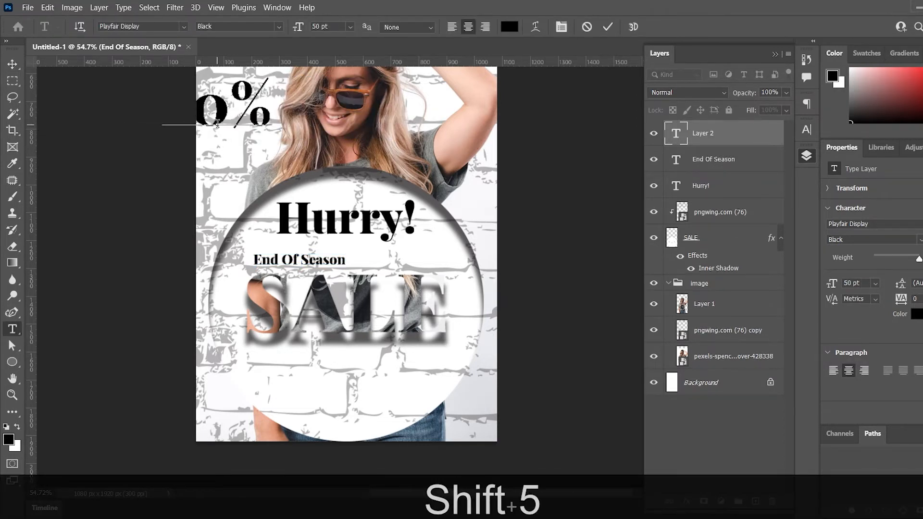
pyautogui.click(14, 59)
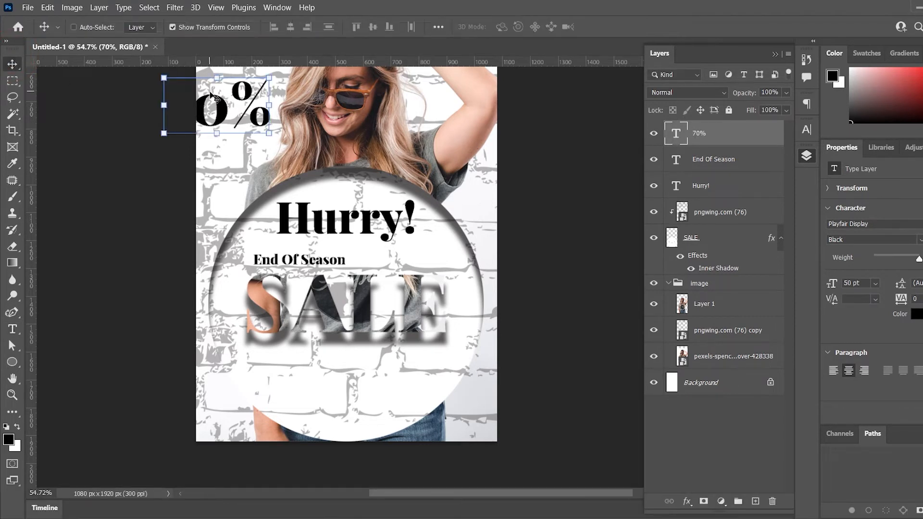
# Step: Move the "70%" text below SALE inside the circle and enlarge it proportionally to about 139.15%
pyautogui.moveTo(225, 86); pyautogui.dragTo(336, 373)
pyautogui.moveTo(401, 381); pyautogui.dragTo(439, 381)
pyautogui.moveTo(351, 406); pyautogui.dragTo(333, 405)
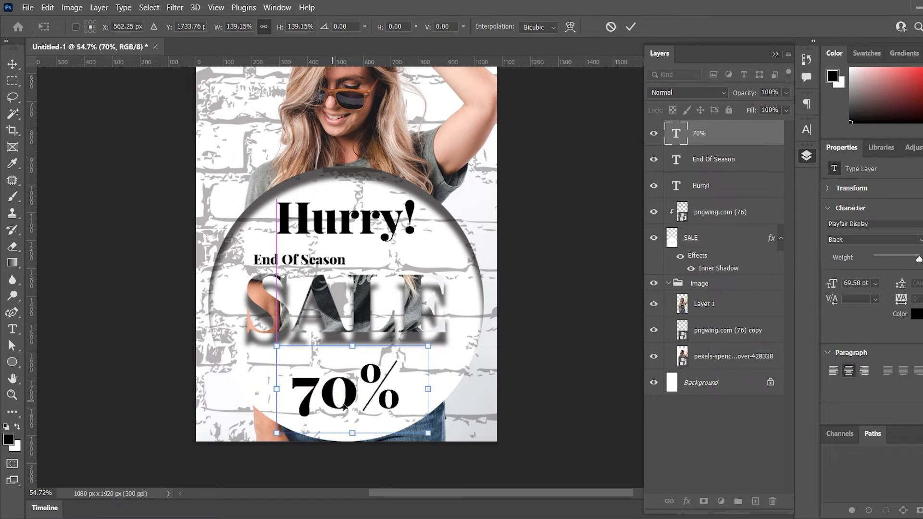
pyautogui.click(719, 458)
# Step: Align the "70%" and "Hurry!" text layers to each other by their horizontal centers
pyautogui.click(706, 137)
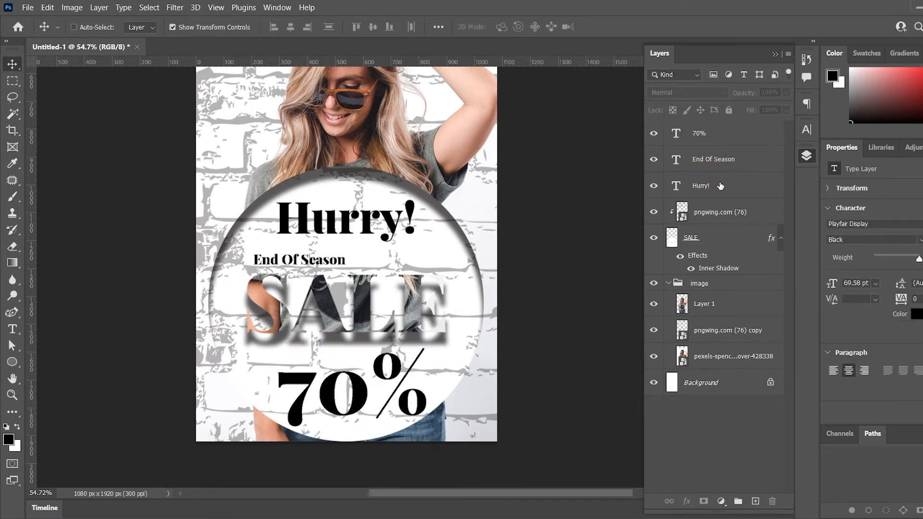
pyautogui.keyDown('ctrl'); pyautogui.click(719, 186); pyautogui.keyUp('ctrl')
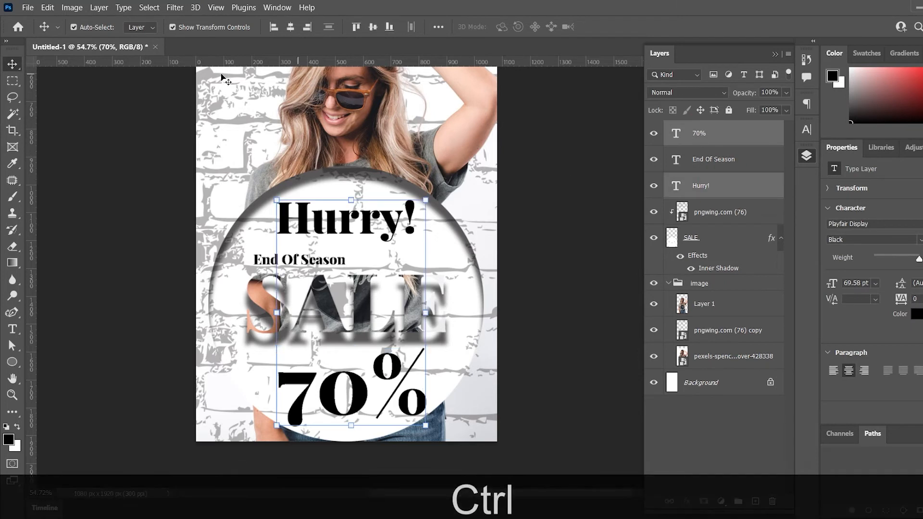
pyautogui.click(291, 28)
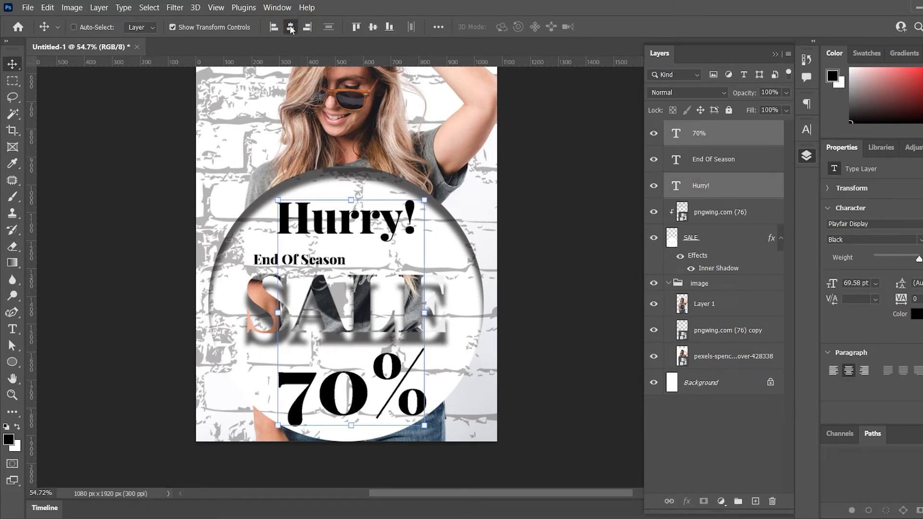
pyautogui.click(724, 440)
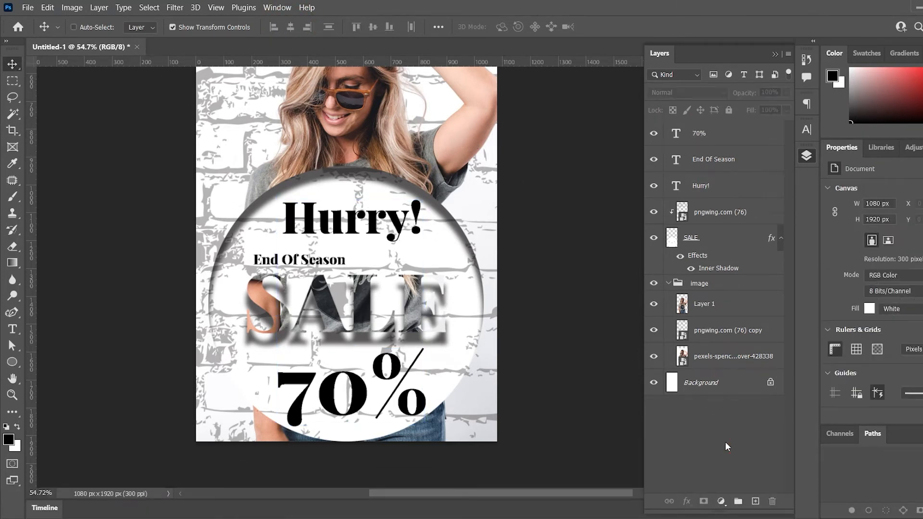
# Step: Add a separate text layer reading "UPTO" in Playfair Display Black at 50 pt
pyautogui.press('t')
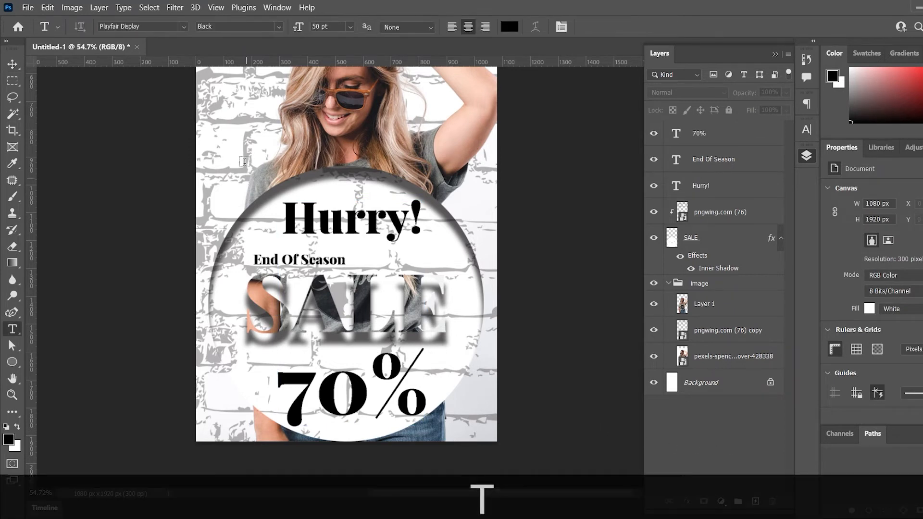
pyautogui.click(240, 139)
pyautogui.press('capslock')
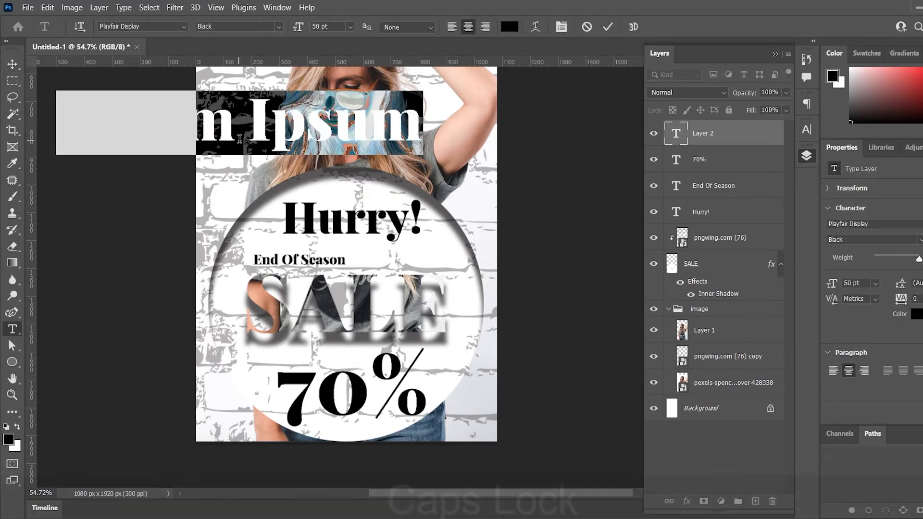
pyautogui.write('UPTO')
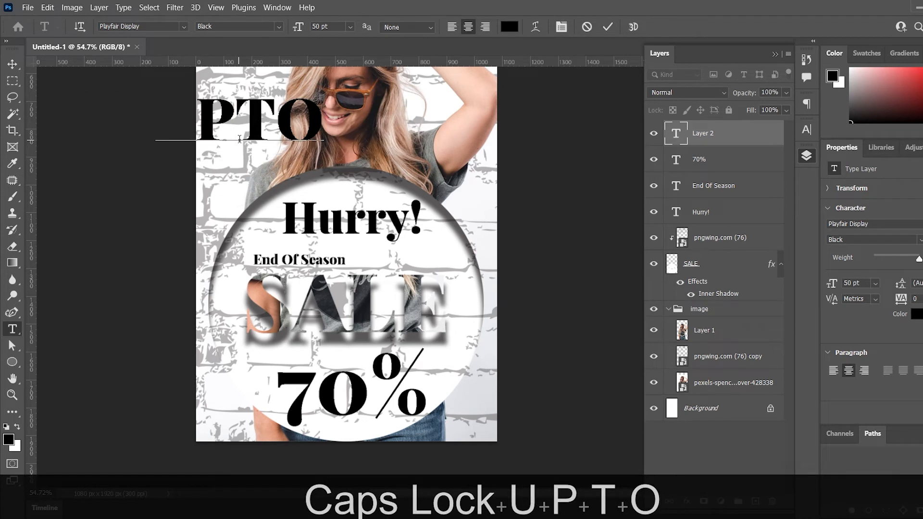
pyautogui.press('Escape')
# Step: Scale the "UPTO" text to about 27.64% and place it just above the 7 of "70%"
pyautogui.press('v')
pyautogui.moveTo(267, 130); pyautogui.dragTo(387, 369)
pyautogui.moveTo(440, 361); pyautogui.dragTo(310, 365)
pyautogui.scroll(8, 310, 365)
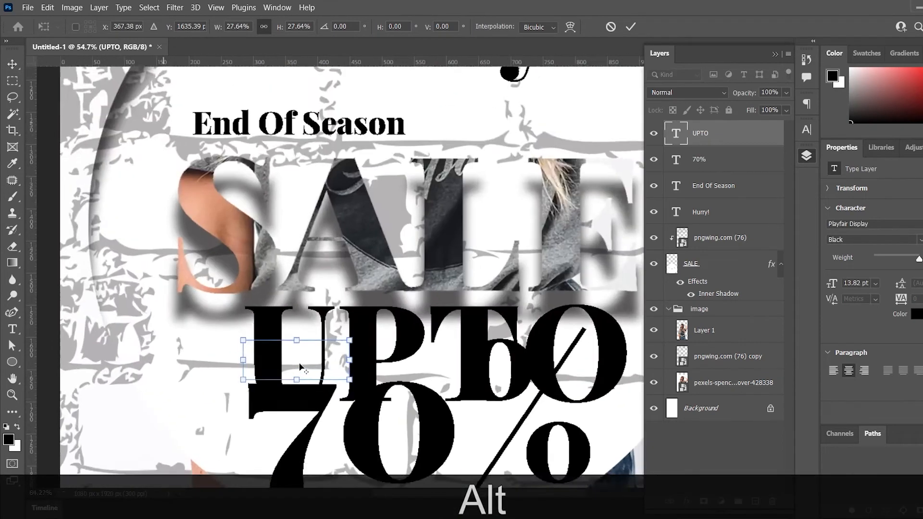
pyautogui.scroll(-2, 398, 368)
pyautogui.hotkey('alt', 'space')
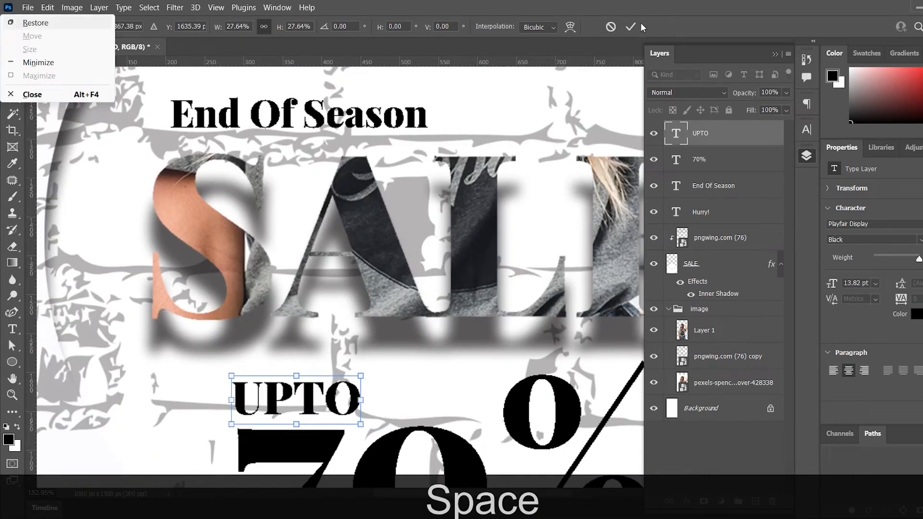
pyautogui.click(634, 26)
# Step: Reduce "UPTO" to about 87.46% so it matches the width of the 7 beneath it
pyautogui.moveTo(419, 392); pyautogui.dragTo(404, 177)
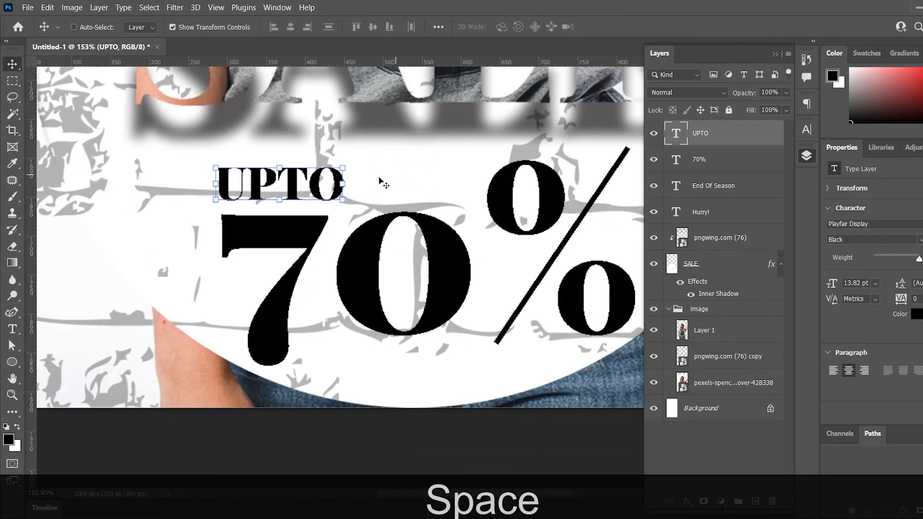
pyautogui.moveTo(342, 183)
pyautogui.mouseDown()
pyautogui.moveTo(289, 188)
pyautogui.moveTo(332, 192)
pyautogui.mouseUp()
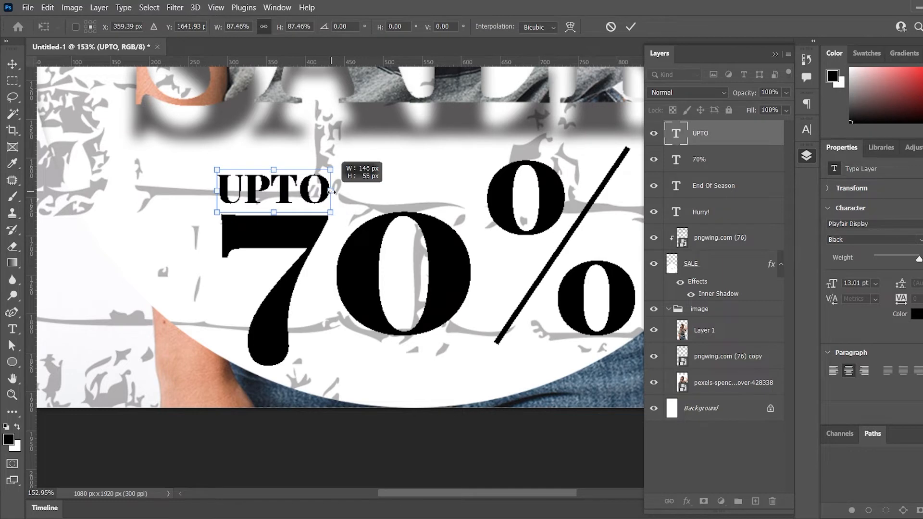
pyautogui.click(630, 27)
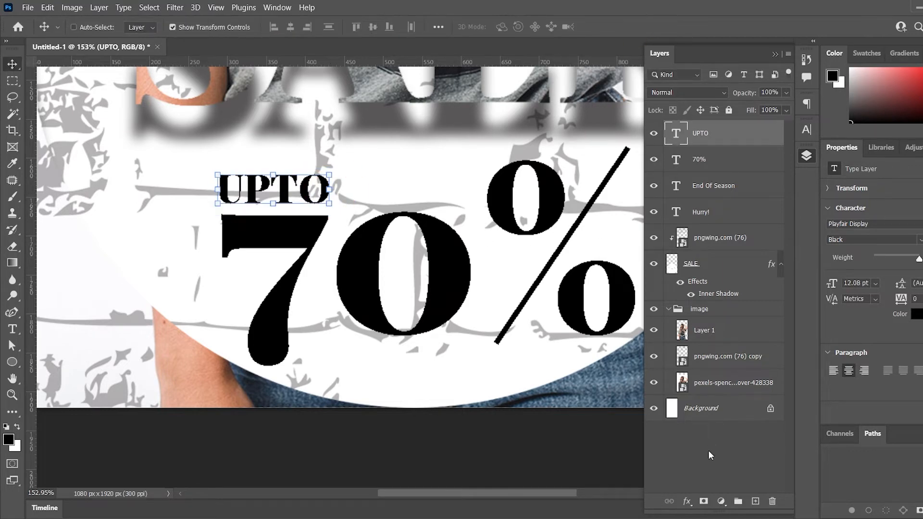
# Step: Place the "social media icon" PNG file into the story as a new layer, keeping its fitted size
pyautogui.scroll(-2, 366, 231)
pyautogui.scroll(-7, 361, 224)
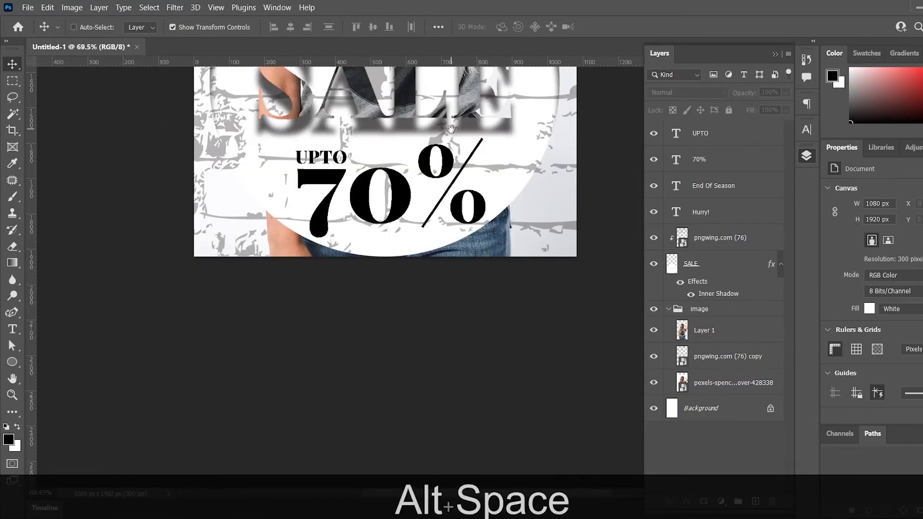
pyautogui.moveTo(426, 212); pyautogui.dragTo(429, 398)
pyautogui.scroll(-4, 433, 284)
pyautogui.moveTo(420, 126); pyautogui.dragTo(411, 204)
pyautogui.scroll(-3, 411, 185)
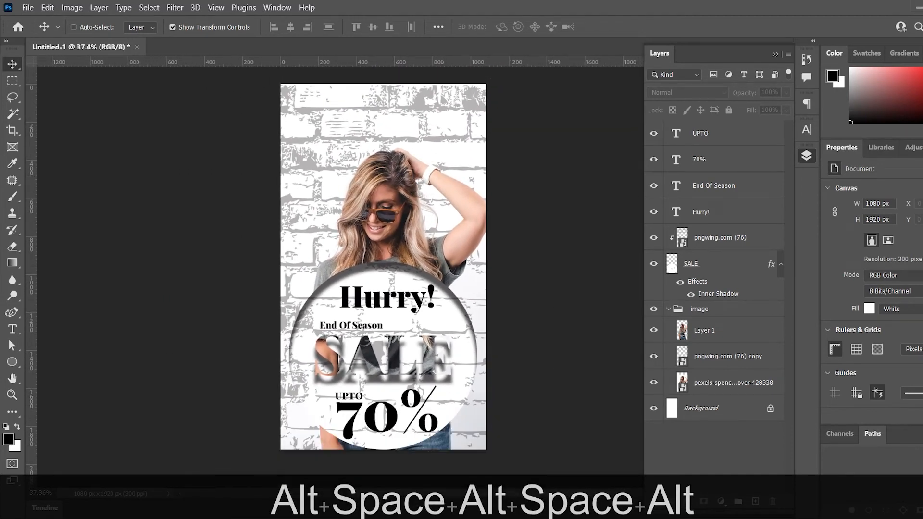
pyautogui.moveTo(423, 518)
pyautogui.click(363, 472)
pyautogui.moveTo(428, 162); pyautogui.dragTo(409, 254)
pyautogui.hotkey('alt', 'Tab')
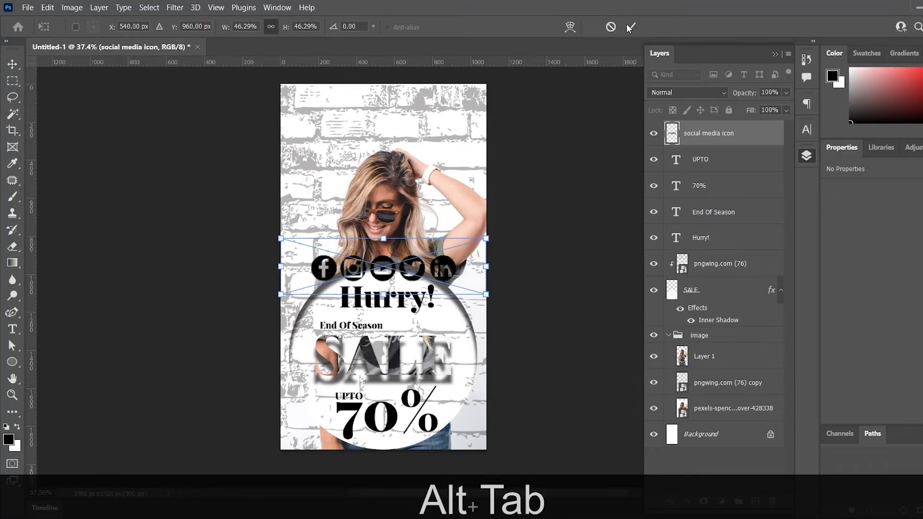
pyautogui.click(630, 27)
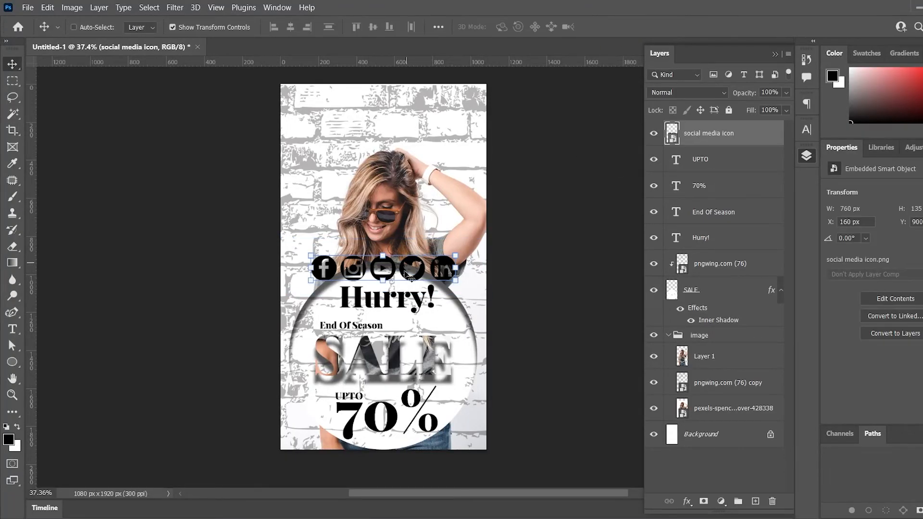
# Step: Scale the social media icons to about 15.59% and place them in the canvas's upper-right corner
pyautogui.moveTo(411, 278); pyautogui.dragTo(439, 109)
pyautogui.click(341, 103)
pyautogui.moveTo(343, 102); pyautogui.dragTo(472, 94)
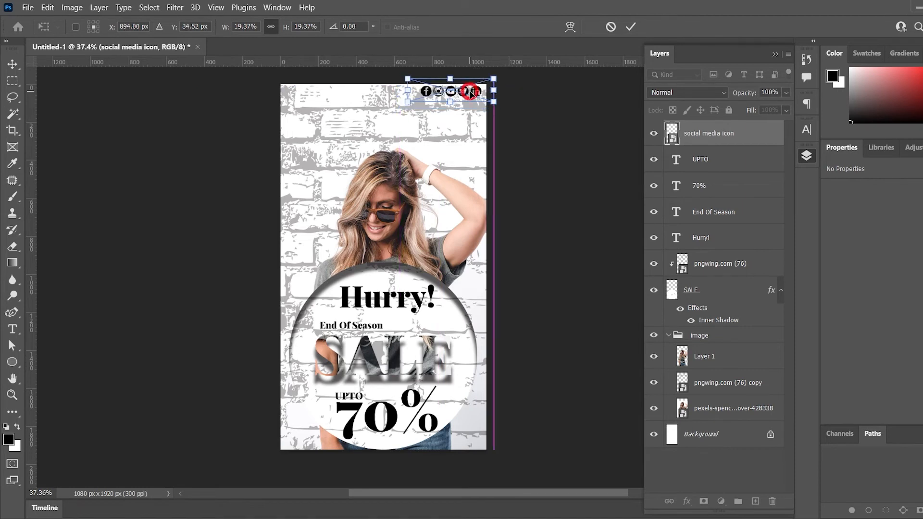
pyautogui.moveTo(411, 91); pyautogui.dragTo(426, 91)
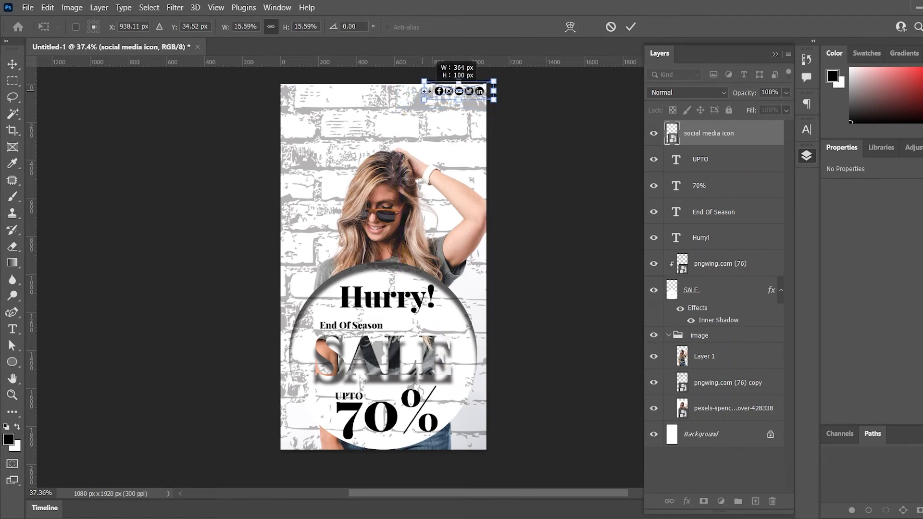
pyautogui.click(631, 26)
# Step: Add a centered text layer reading "COMP LOGO" on two lines in Playfair Display Black at 50 pt
pyautogui.press('t')
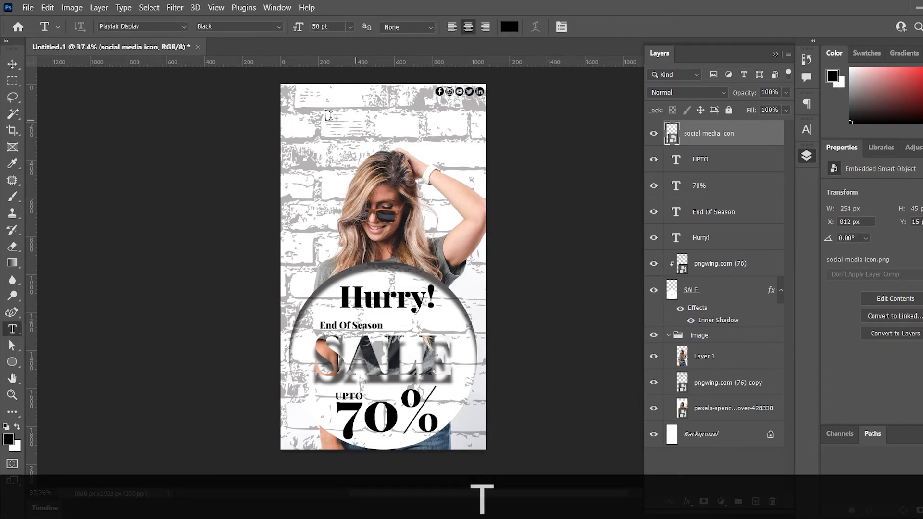
pyautogui.click(310, 103)
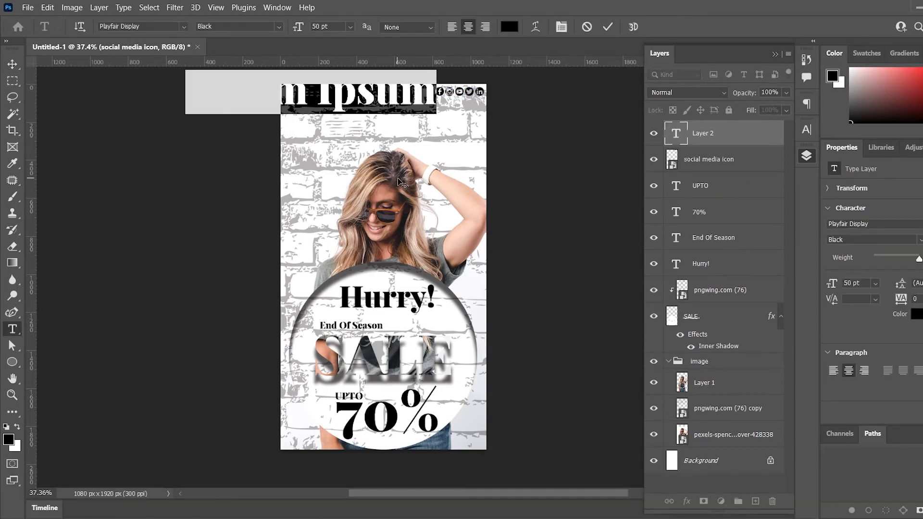
pyautogui.write('COMP')
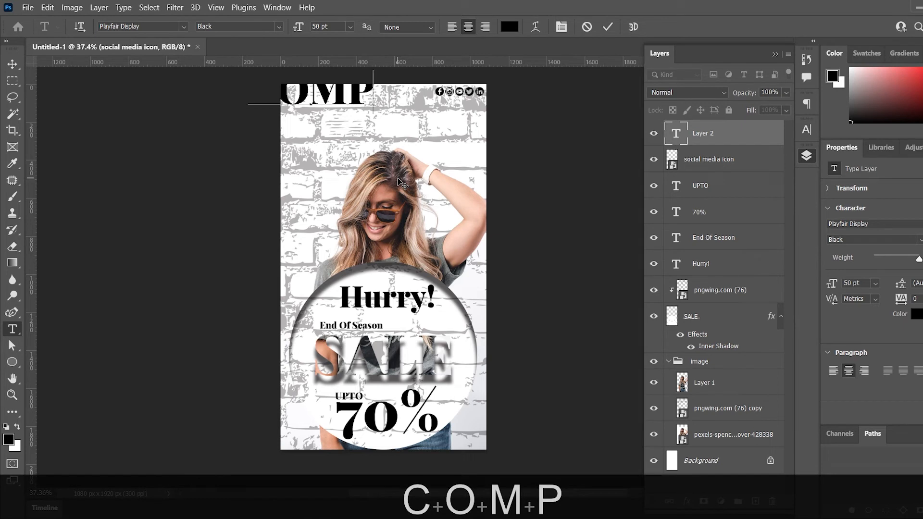
pyautogui.press('Return')
pyautogui.write('LOGO')
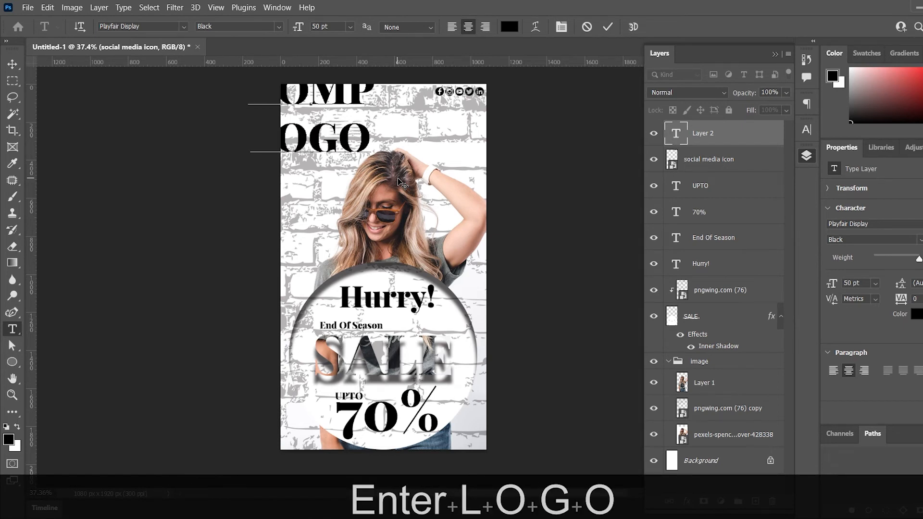
pyautogui.press('Escape')
# Step: Scale the "COMP LOGO" text to about 22.11% and place it in the canvas's upper-left corner
pyautogui.press('v')
pyautogui.moveTo(367, 125); pyautogui.dragTo(310, 101)
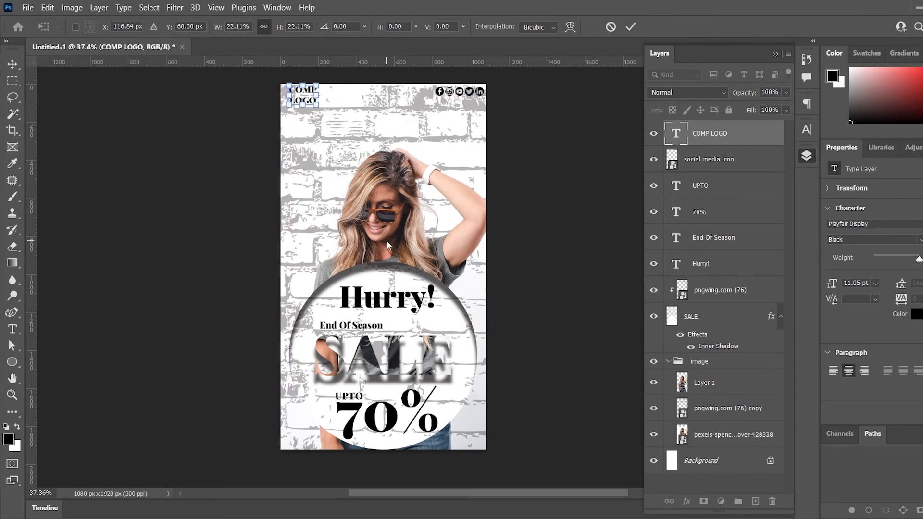
pyautogui.hotkey('shift', 'Left')
pyautogui.hotkey('shift', 'Left')
pyautogui.hotkey('shift', 'Left')
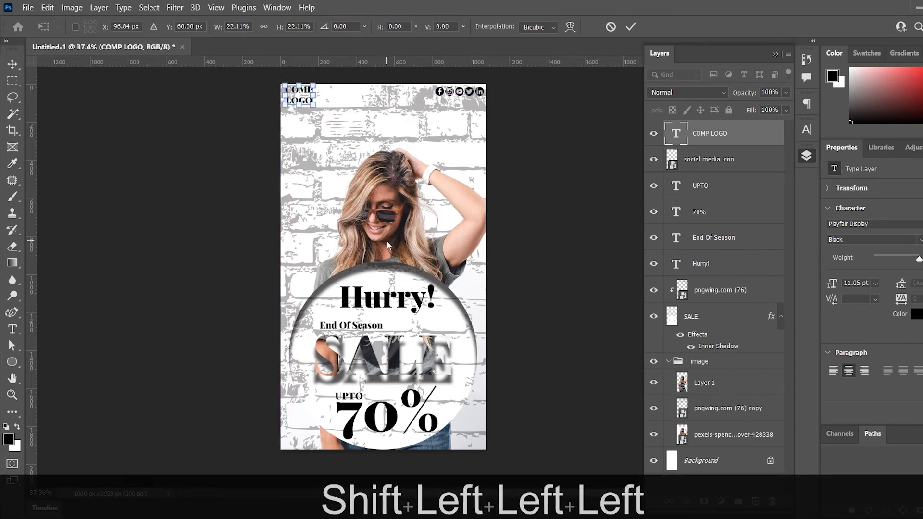
pyautogui.click(629, 28)
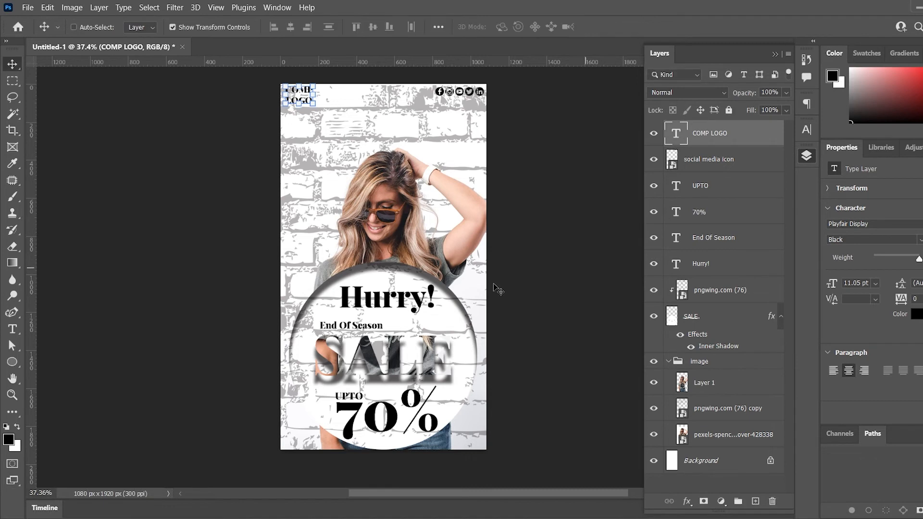
# Step: Add a separate text layer reading "T&C" in Playfair Display Black at 50 pt
pyautogui.press('shift')
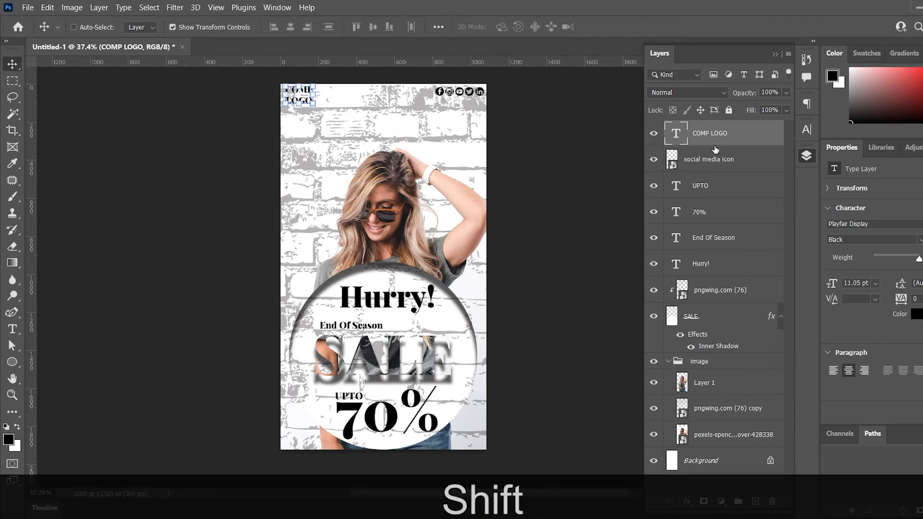
pyautogui.press('t')
pyautogui.click(340, 213)
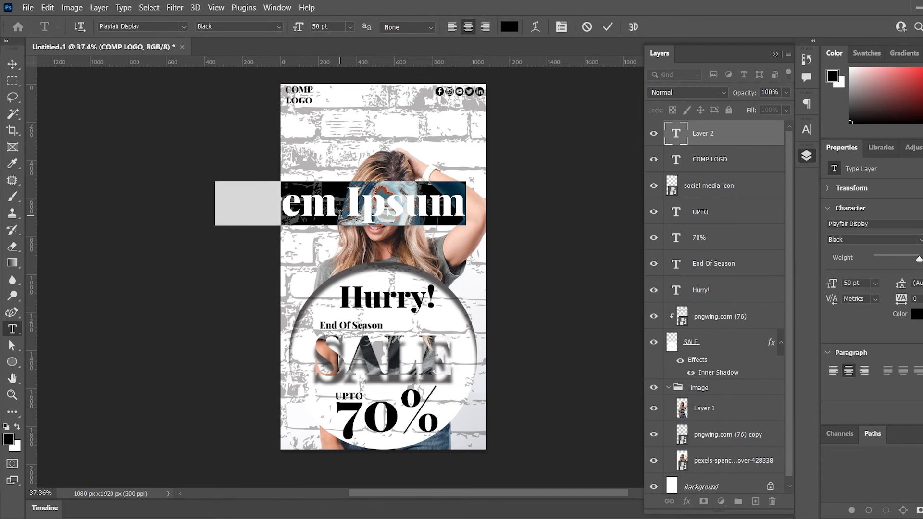
pyautogui.write('T')
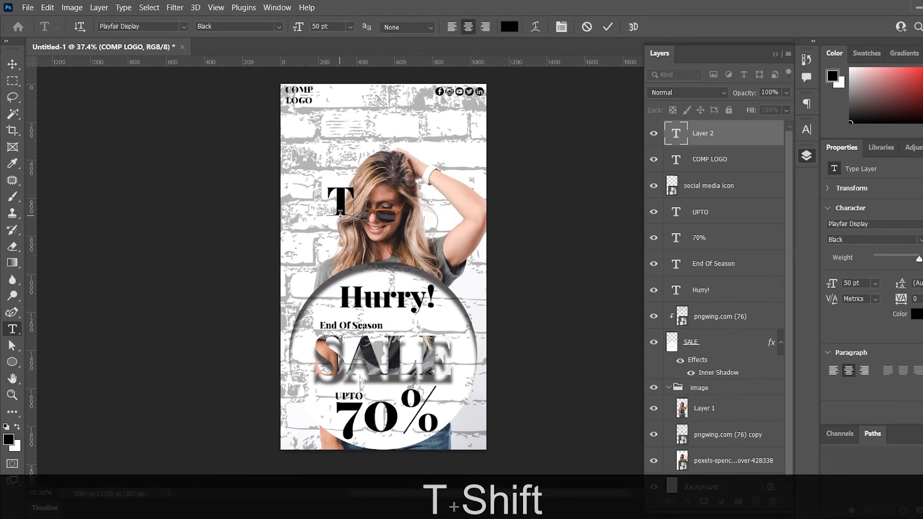
pyautogui.write('&C')
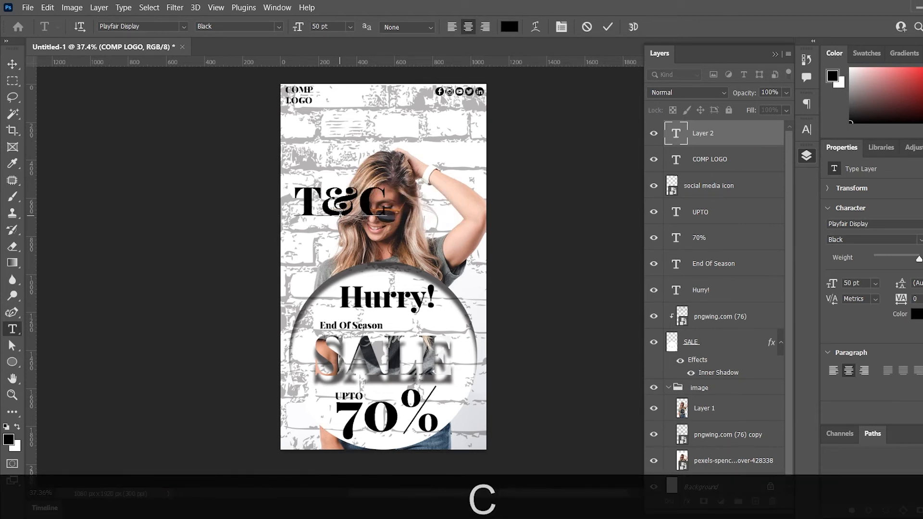
pyautogui.write('v')
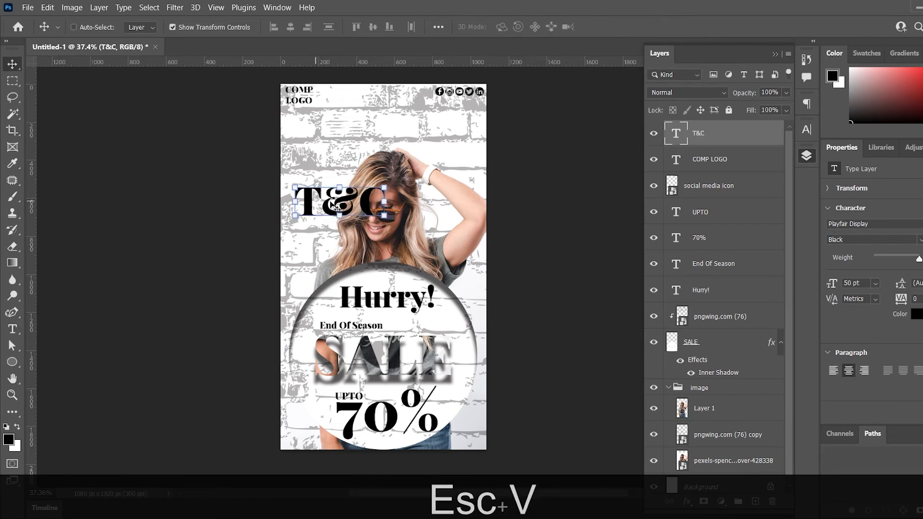
# Step: Move the "T&C" text to the lower-right area of the canvas and scale it to 23%
pyautogui.moveTo(341, 215); pyautogui.dragTo(432, 446)
pyautogui.hotkey('ctrl', 't')
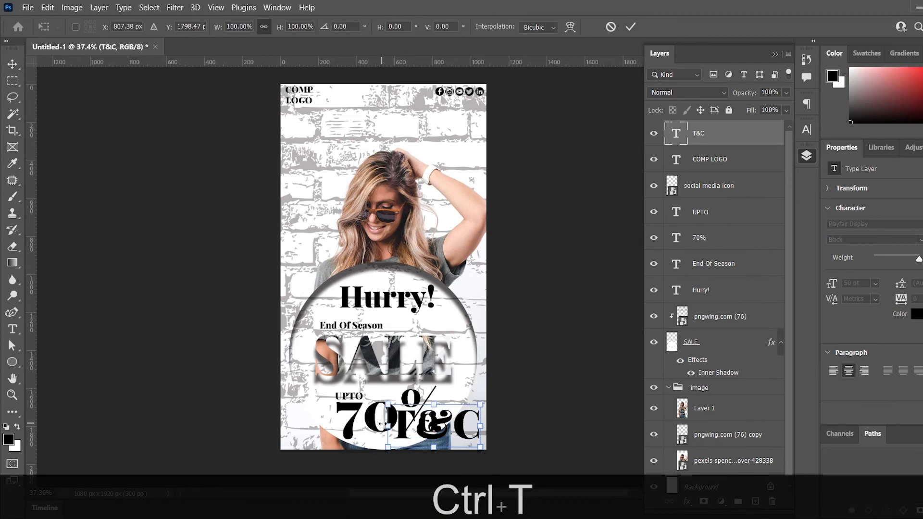
pyautogui.moveTo(387, 423); pyautogui.dragTo(459, 441)
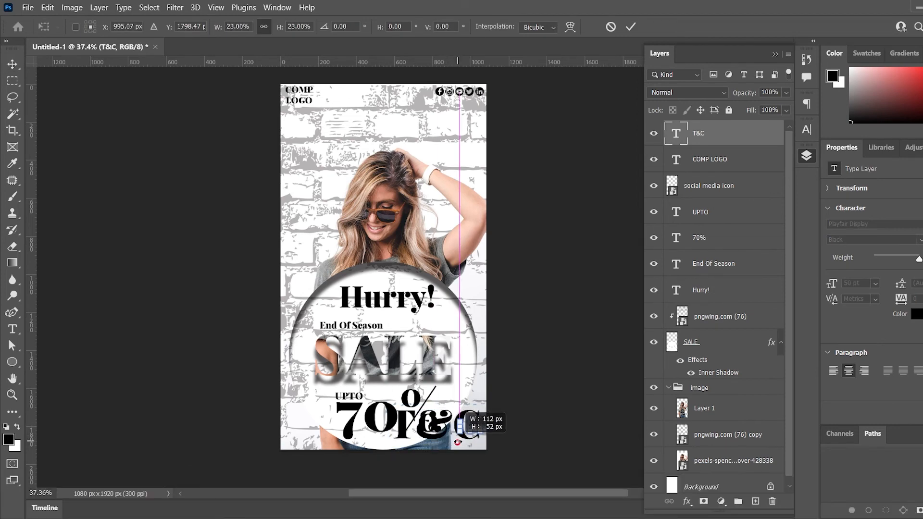
pyautogui.scroll(3, 494, 439)
pyautogui.scroll(1, 492, 431)
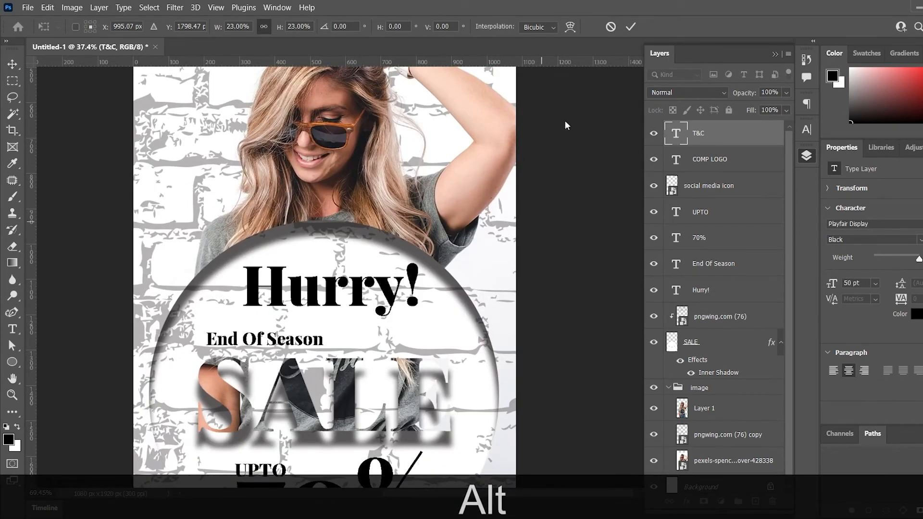
pyautogui.click(631, 27)
# Step: Move the small "T&C" text down into the canvas's lower-right corner, close to both edges
pyautogui.moveTo(479, 507); pyautogui.dragTo(417, 209)
pyautogui.scroll(5, 416, 209)
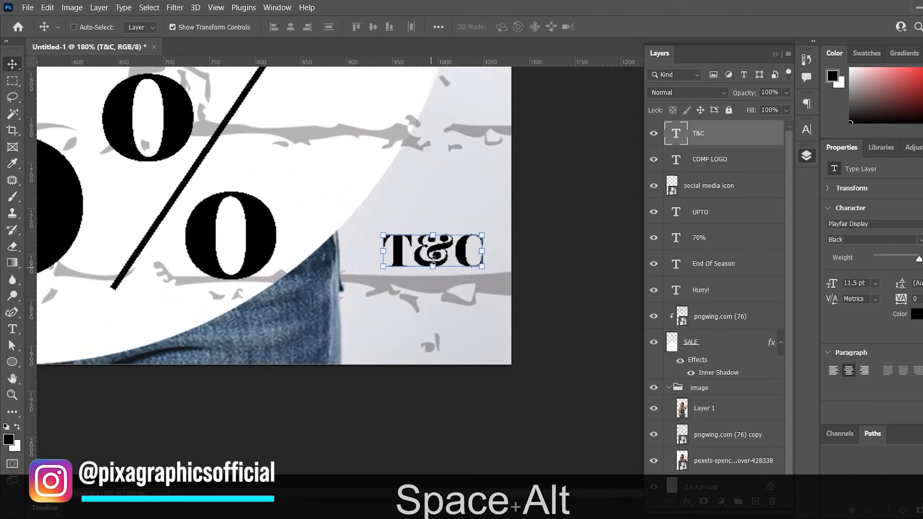
pyautogui.moveTo(439, 261); pyautogui.dragTo(457, 344)
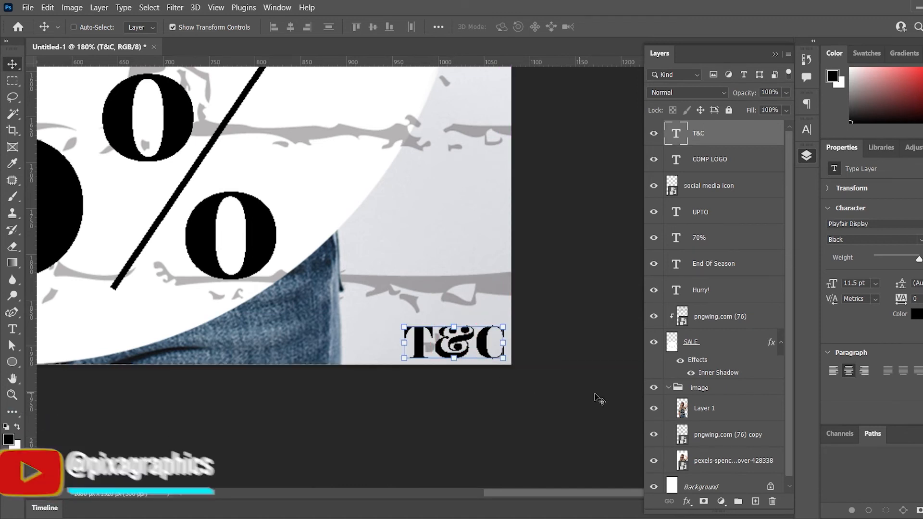
pyautogui.hotkey('ctrl', '0')
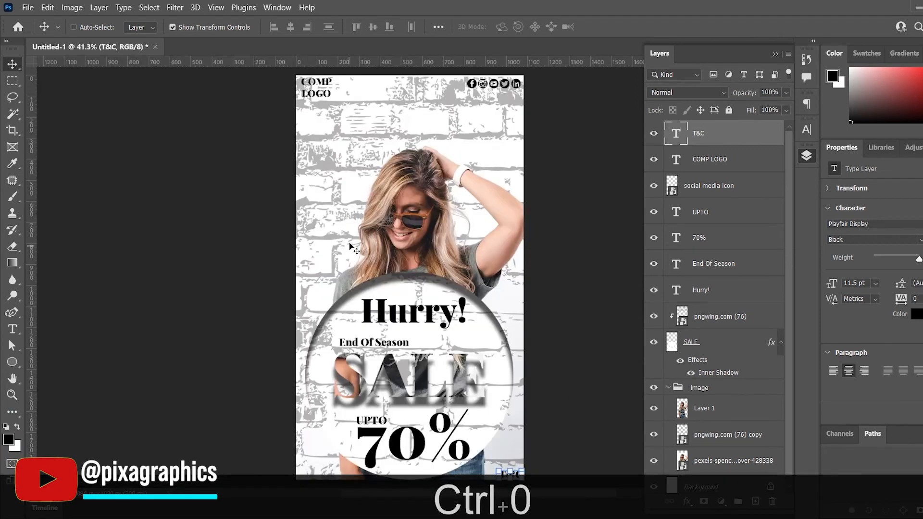
pyautogui.press('t')
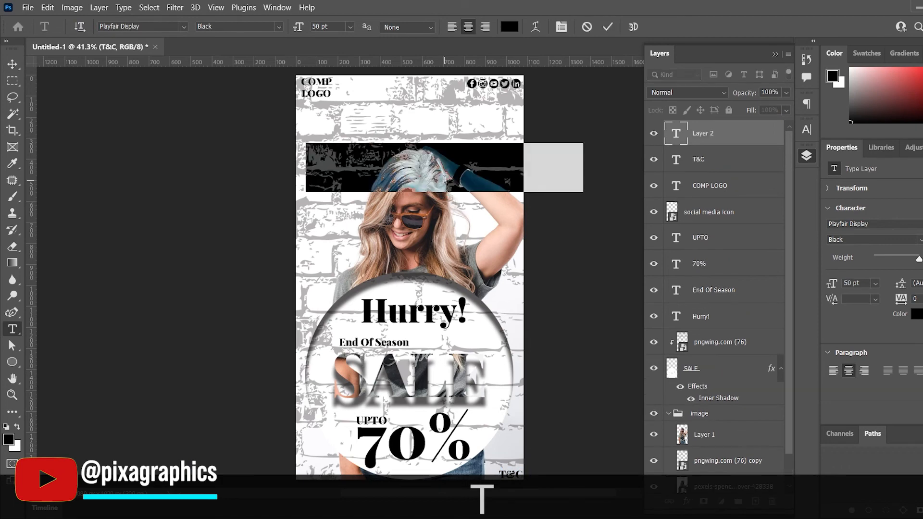
pyautogui.click(444, 180)
pyautogui.write('WW')
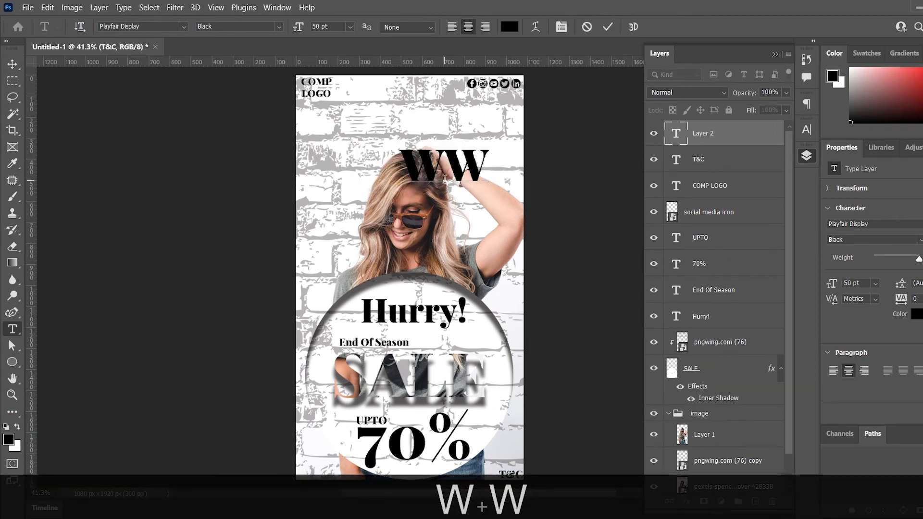
pyautogui.press('BackSpace')
pyautogui.press('BackSpace')
pyautogui.press('BackSpace')
pyautogui.press('capslock')
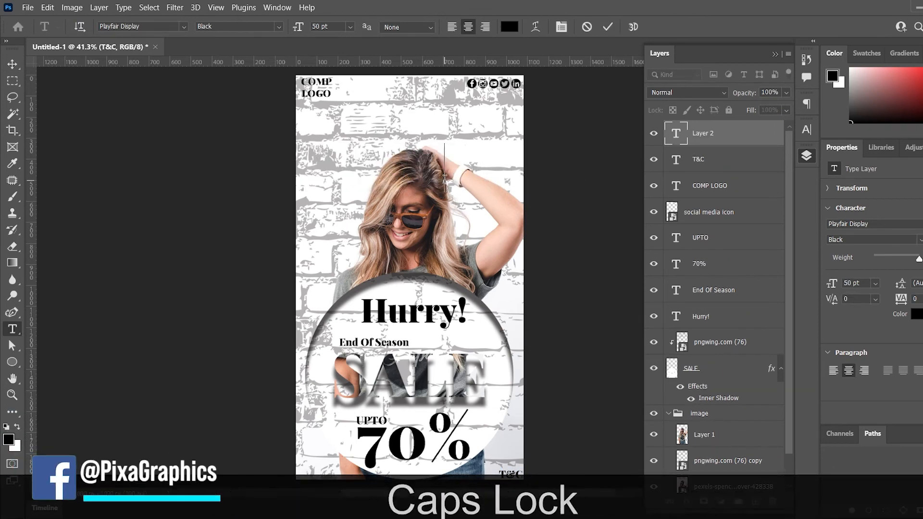
pyautogui.write('W')
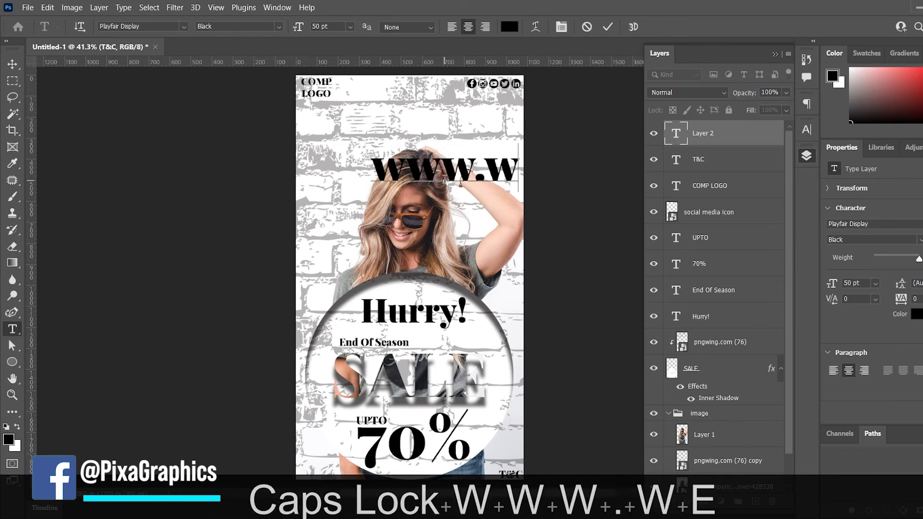
pyautogui.write('ww.webis')
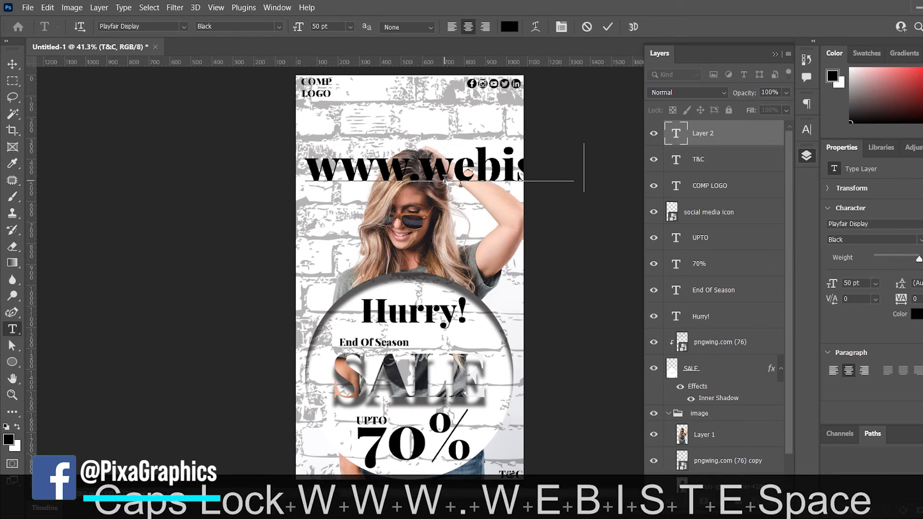
pyautogui.write('te .com')
pyautogui.press('Escape')
pyautogui.press('v')
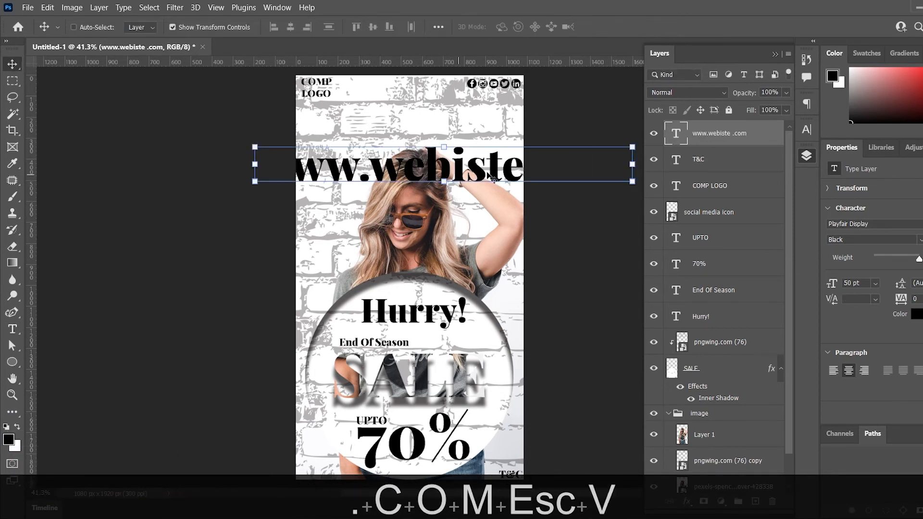
# Step: Scale the website address text to about 27.90% and move it over the lower part of the circle
pyautogui.hotkey('ctrl', 't')
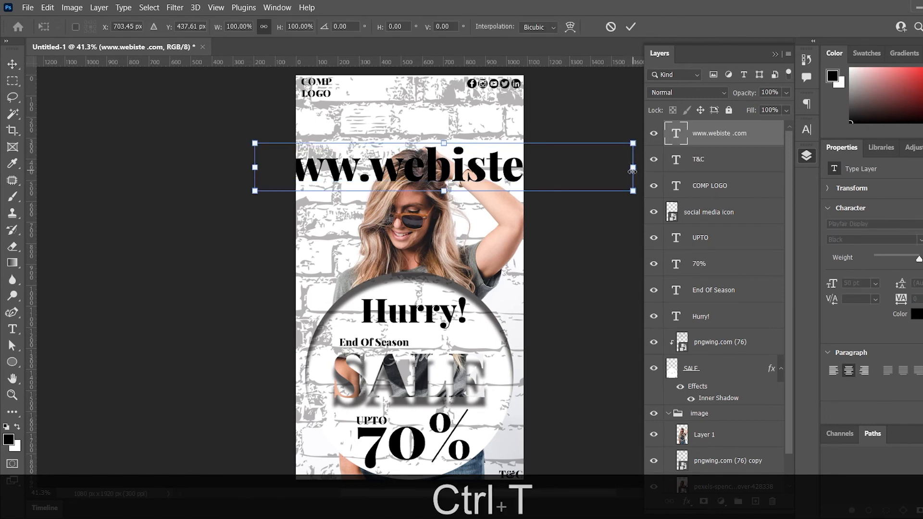
pyautogui.moveTo(632, 172); pyautogui.dragTo(391, 417)
pyautogui.keyDown('alt'); pyautogui.scroll(3, 350, 459); pyautogui.keyUp('alt')
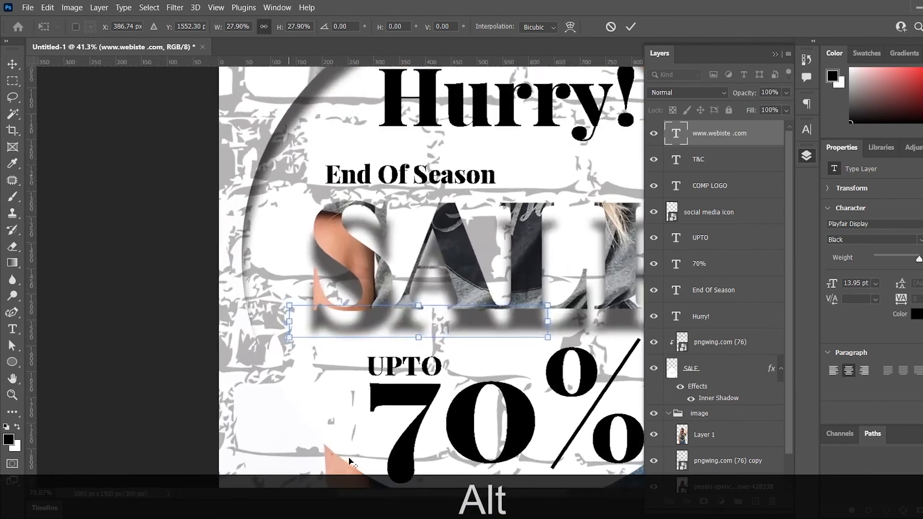
pyautogui.keyDown('alt'); pyautogui.scroll(5, 350, 460); pyautogui.keyUp('alt')
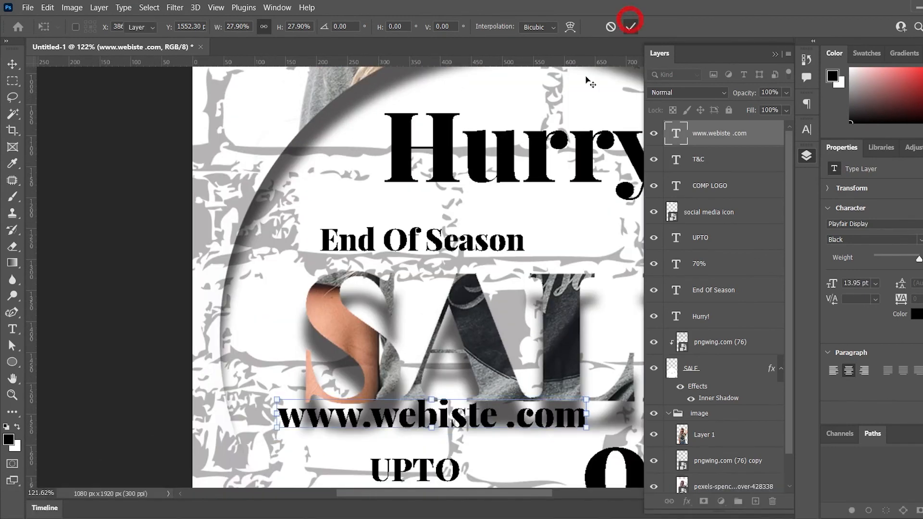
# Step: Move the website address text to the canvas's lower-left corner, reduce it to about 43.95%, and deselect the layer
pyautogui.moveTo(318, 417); pyautogui.dragTo(260, 287)
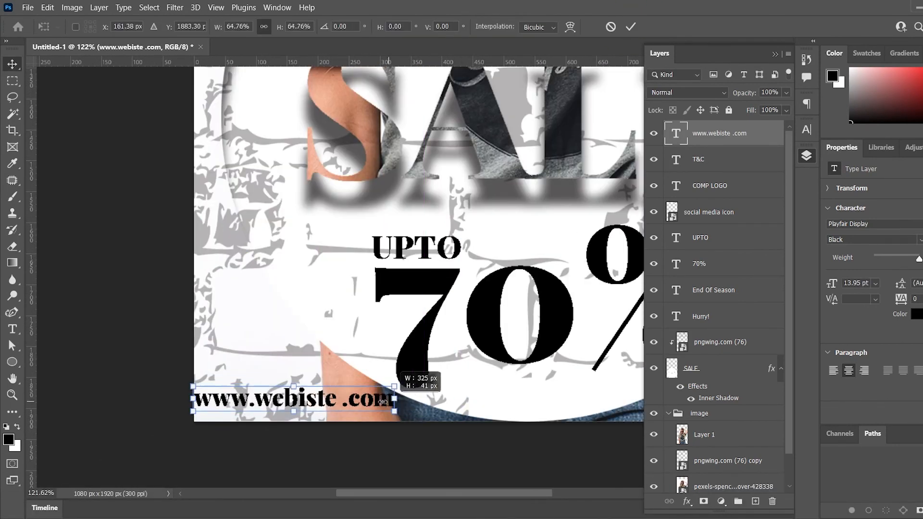
pyautogui.moveTo(397, 398); pyautogui.dragTo(293, 411)
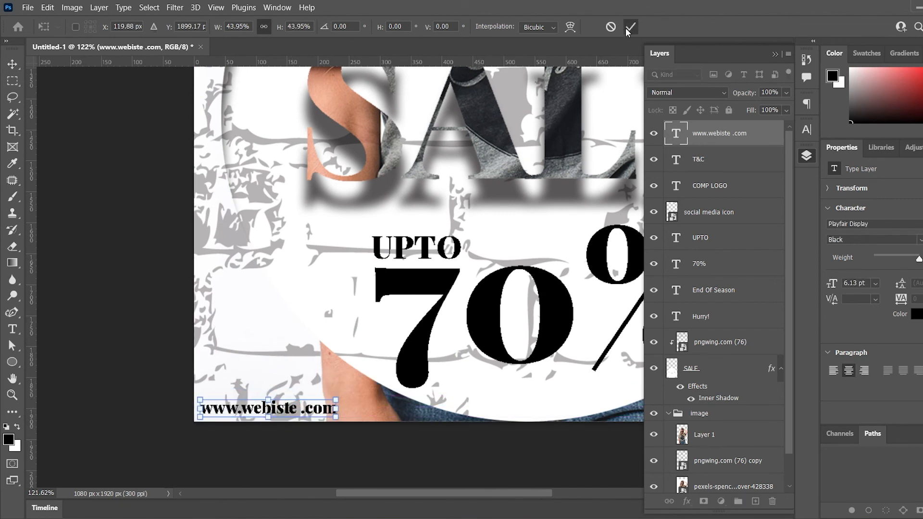
pyautogui.press('Return')
pyautogui.hotkey('ctrl', '0')
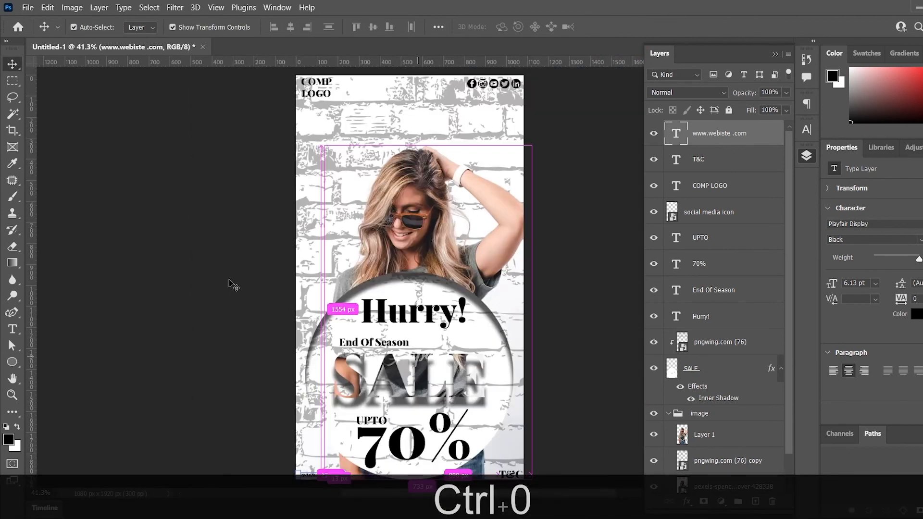
pyautogui.click(227, 278)
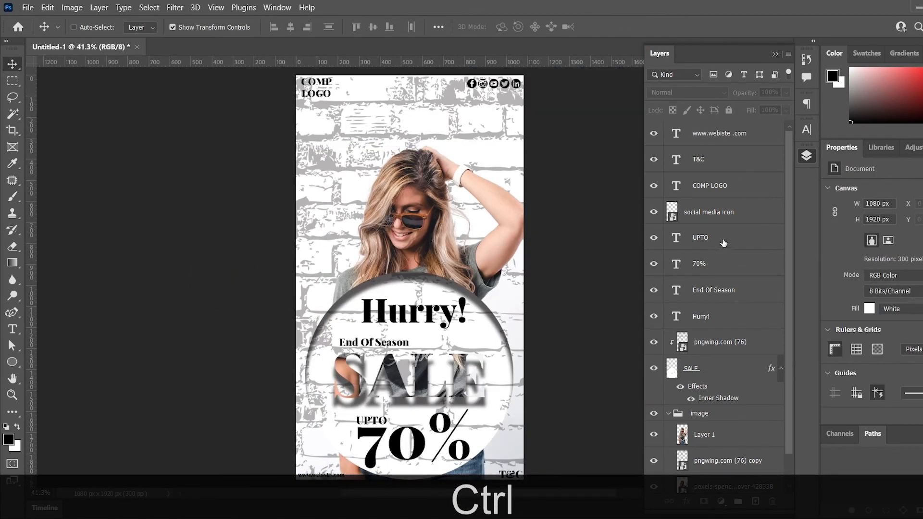
pyautogui.scroll(-2, 724, 243)
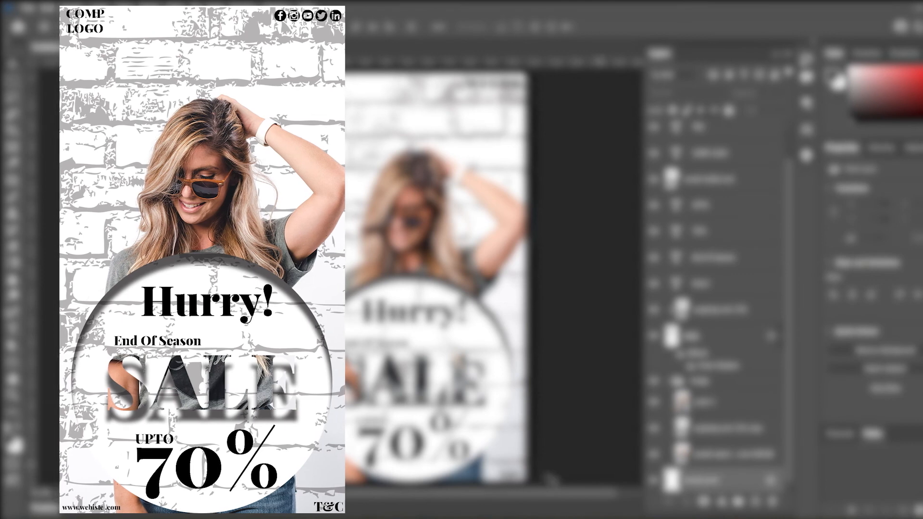